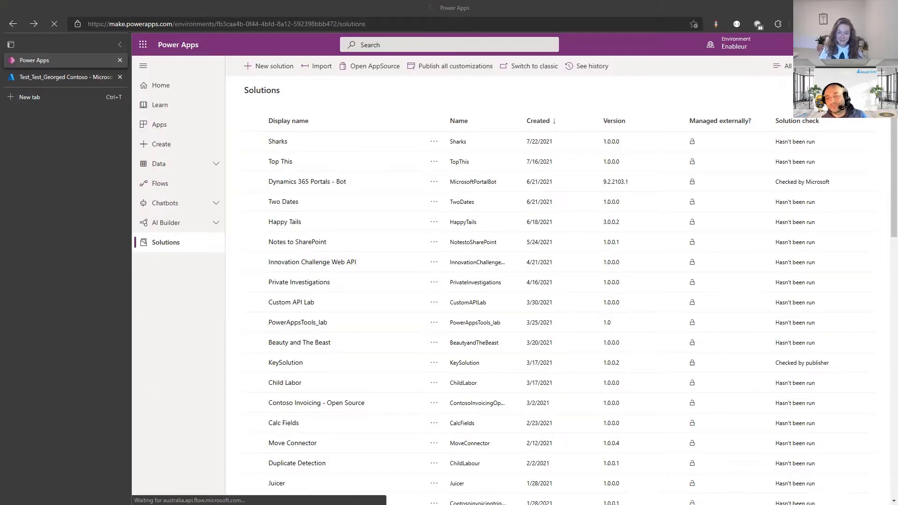
Step: Collapse the browser's tab sidebar beside the Power Apps Solutions list
click(121, 45)
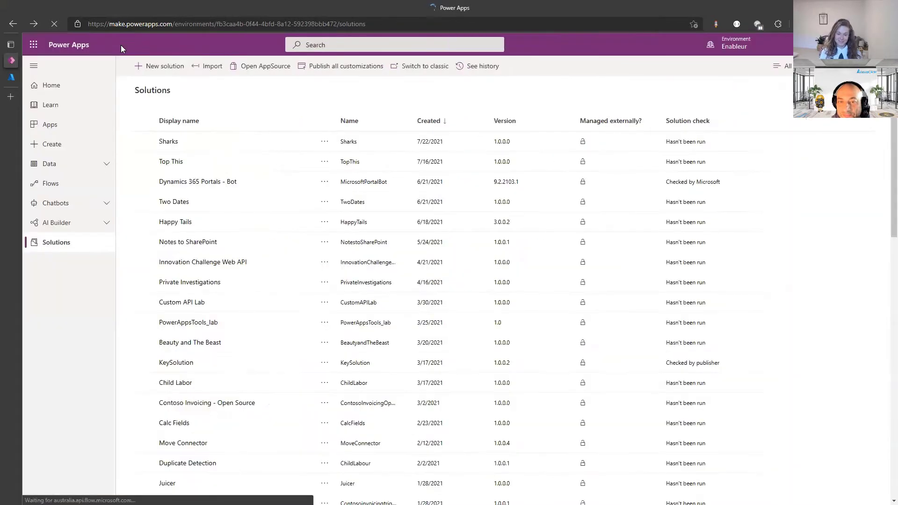
mouse_move(15, 46)
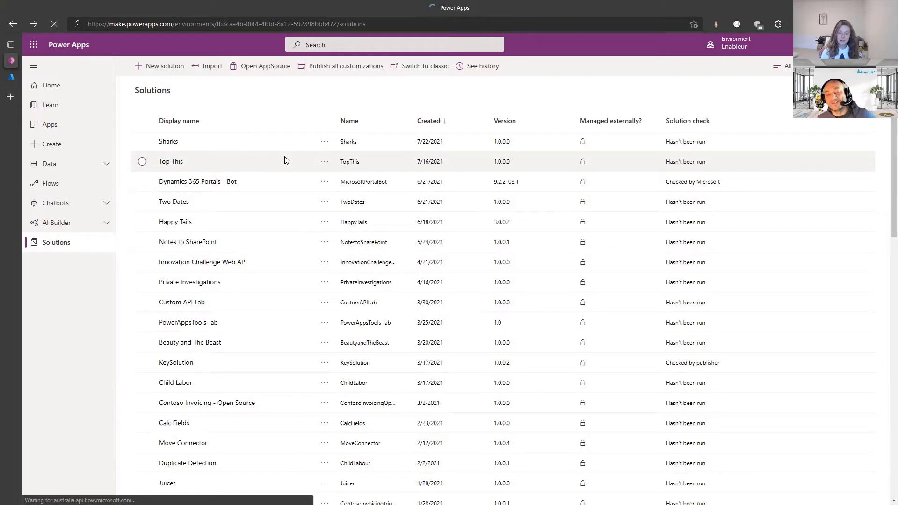
Step: Create the solution 'Wake Up Jeff' with publisher The Enabler (theenabler), version 1.0.0.0
click(165, 76)
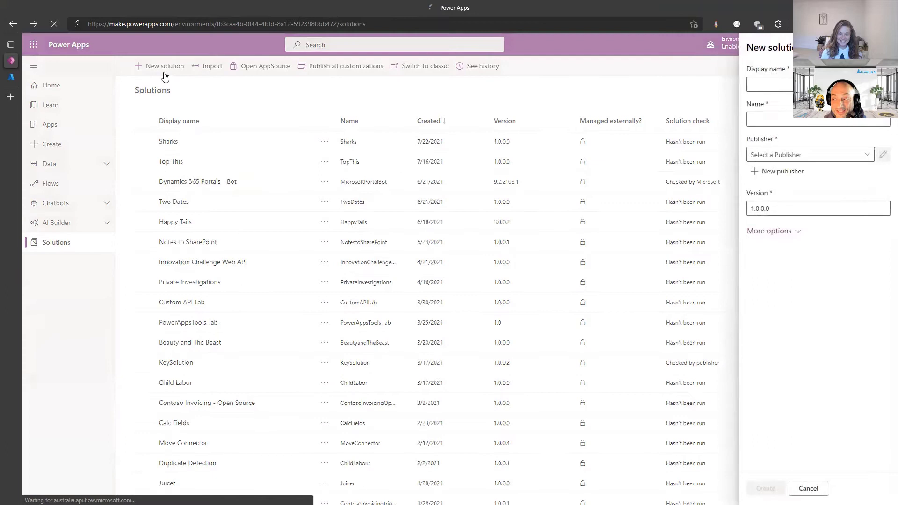
text(Wake Up Jeff)
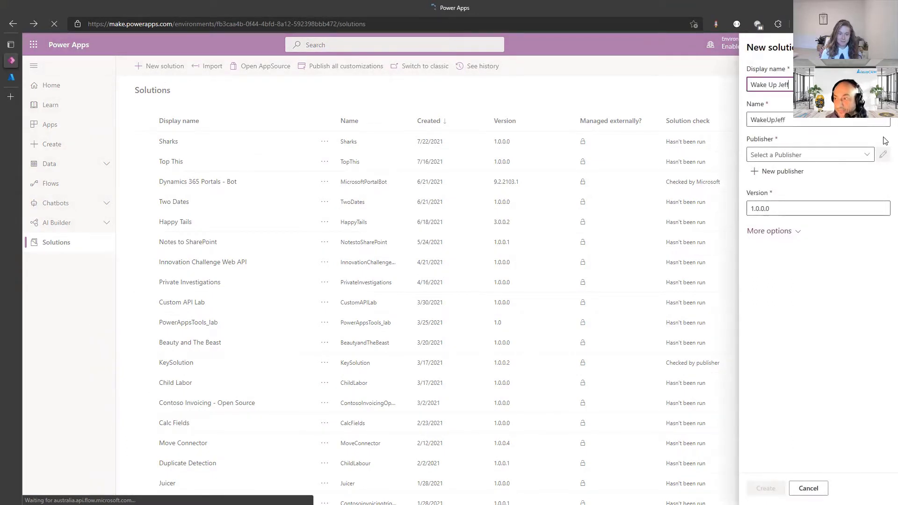
click(823, 155)
click(795, 274)
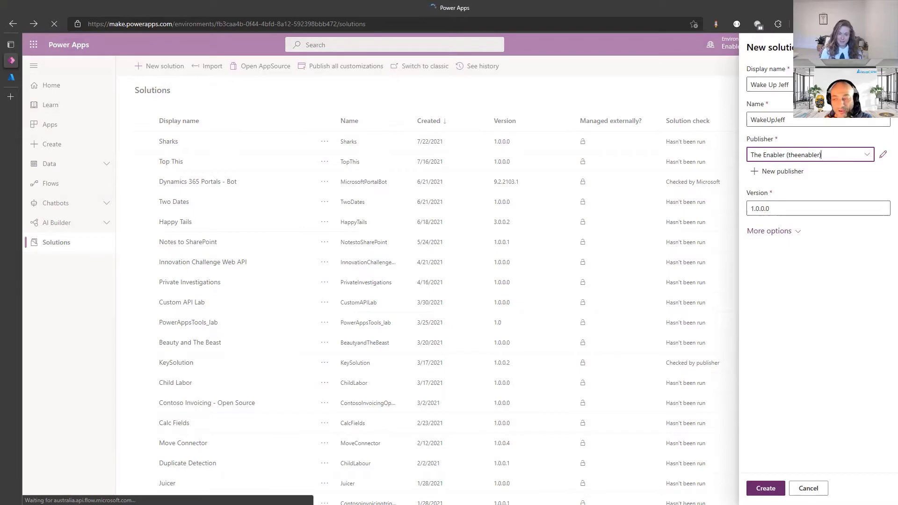
click(766, 487)
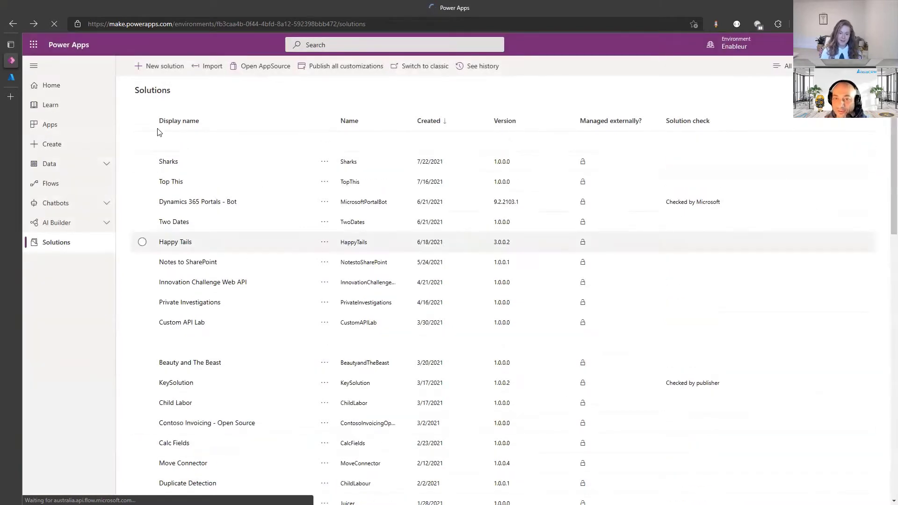
Step: Search Google for 'wake up jeff' in a new tab, then close that tab
click(10, 96)
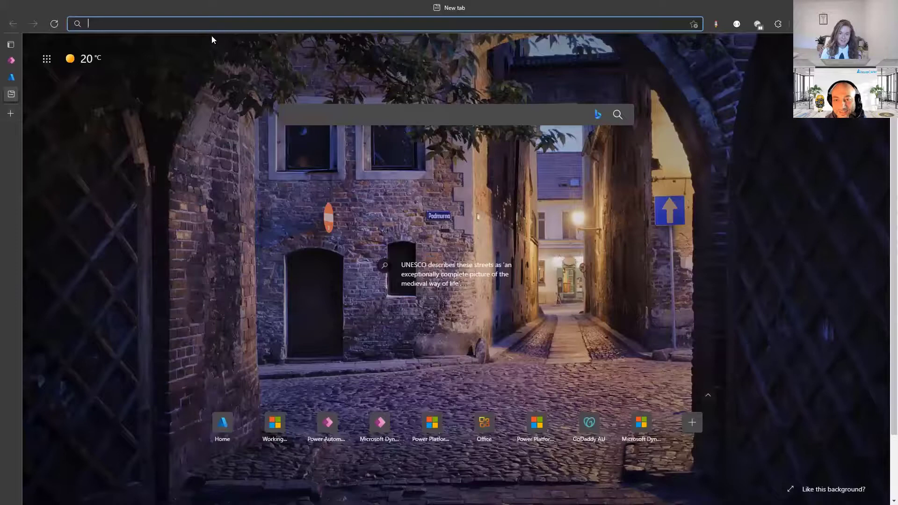
text(wake up jeff)
key(Return)
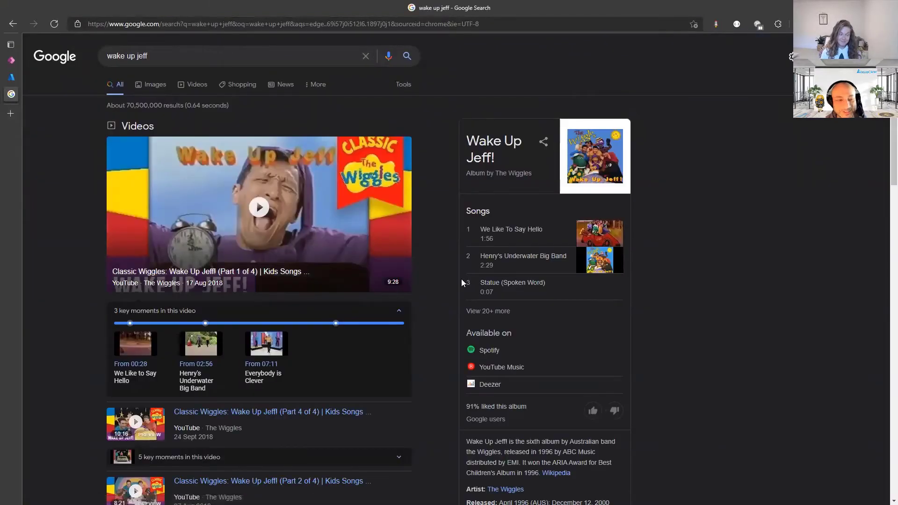
mouse_move(10, 98)
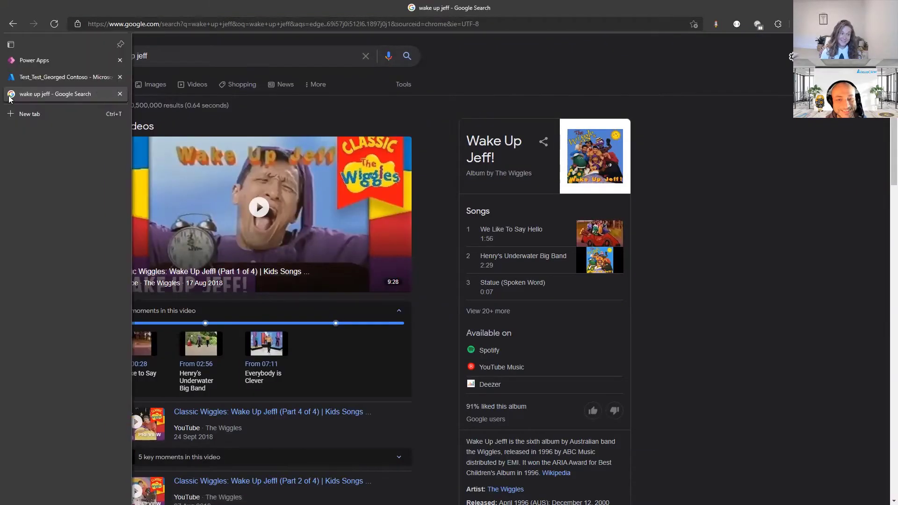
click(119, 94)
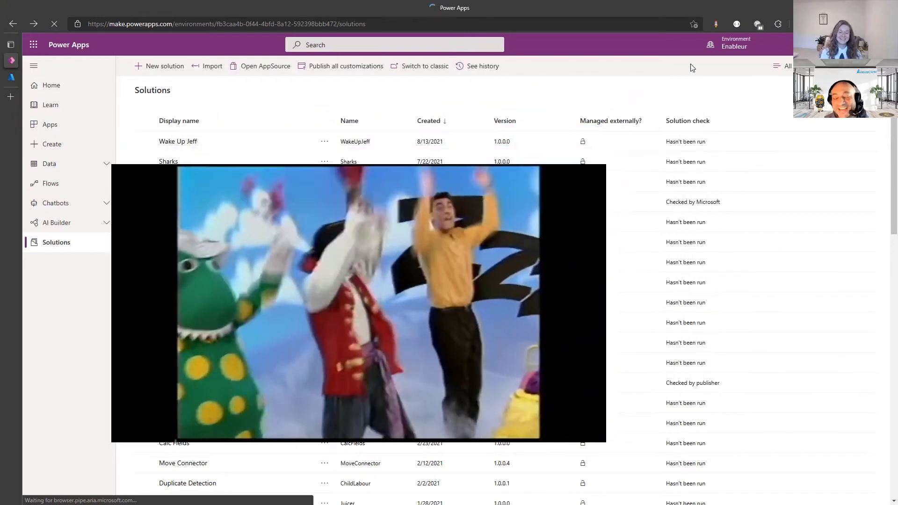
Step: Open the Wake Up Jeff solution and add a new cloud flow to it
click(190, 142)
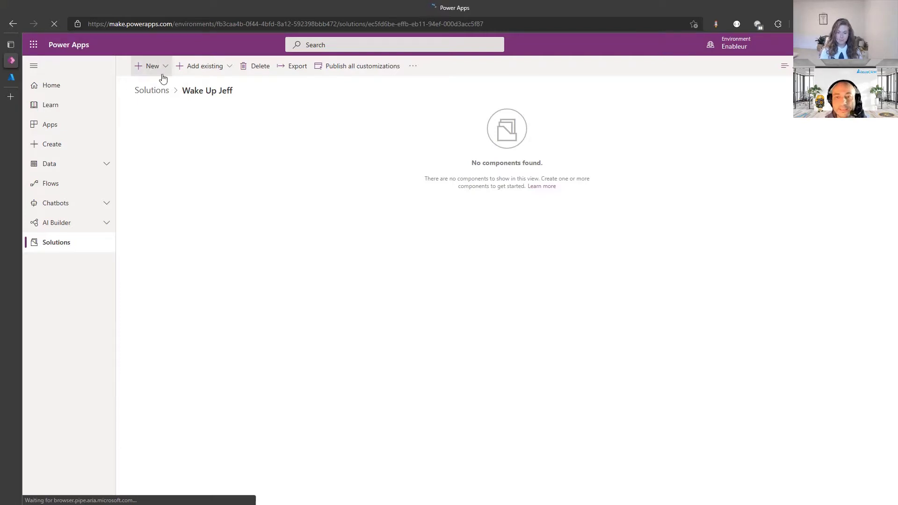
click(165, 68)
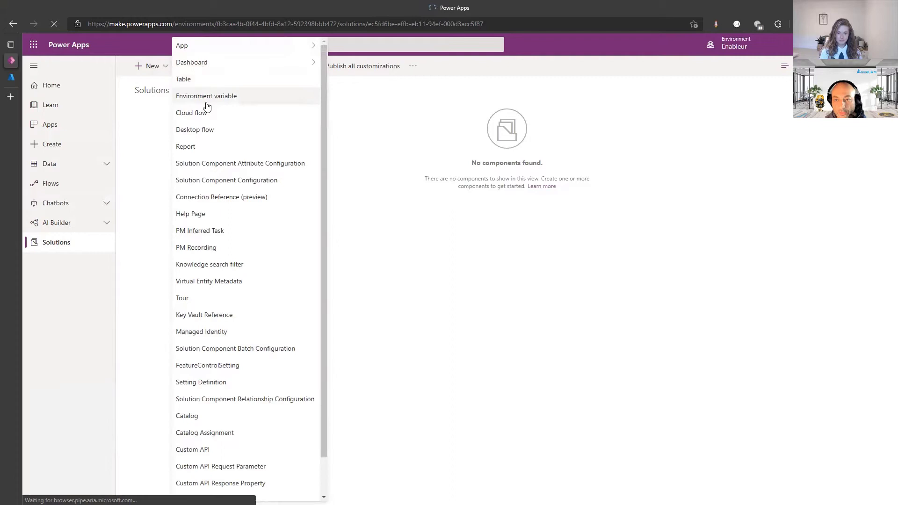
click(207, 112)
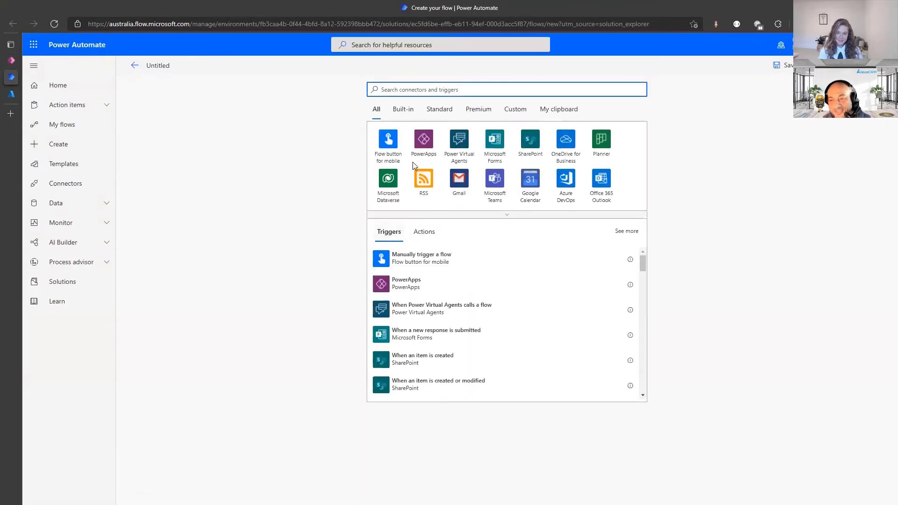
Step: Use the Dataverse 'When a row is added, modified or deleted' trigger for Added Contacts rows
click(388, 182)
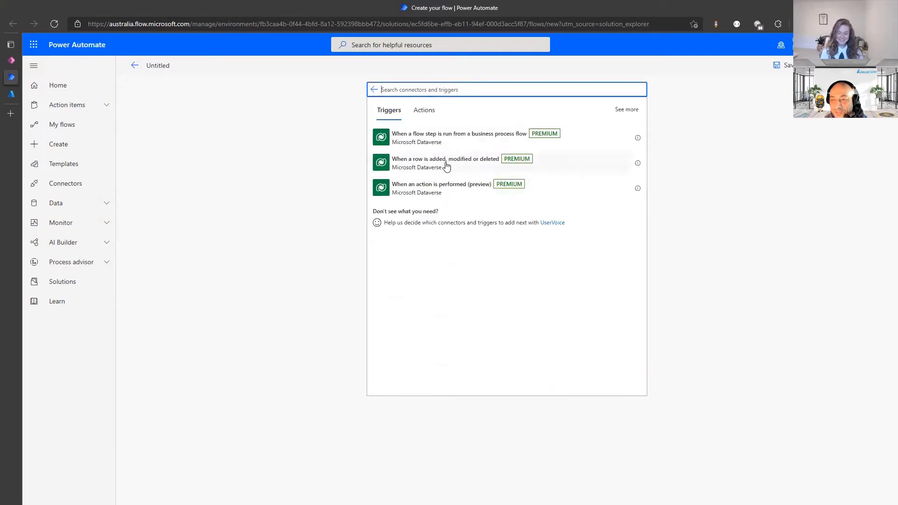
click(445, 164)
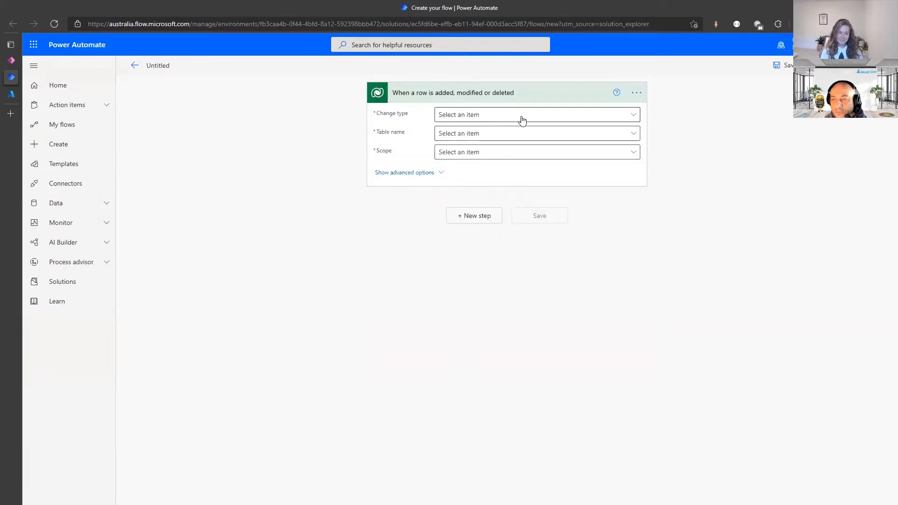
click(632, 117)
click(469, 178)
click(483, 136)
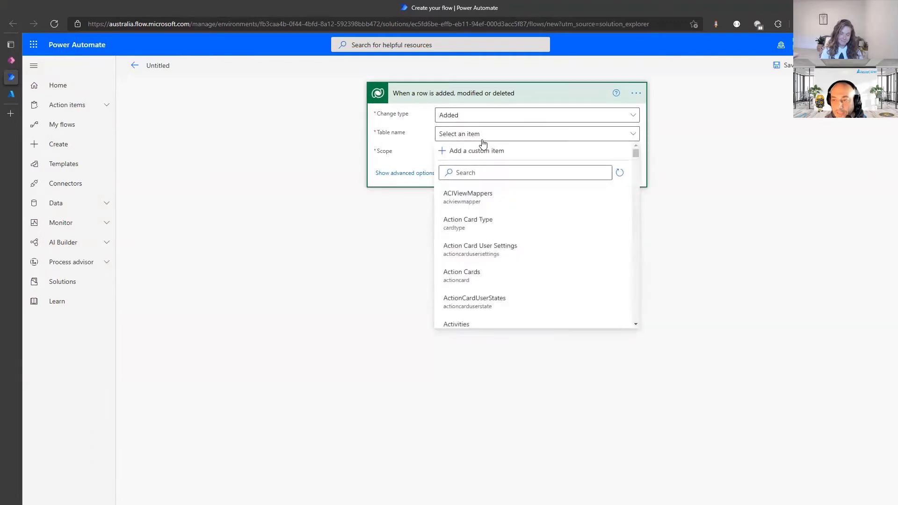
click(491, 172)
text(contact)
click(479, 226)
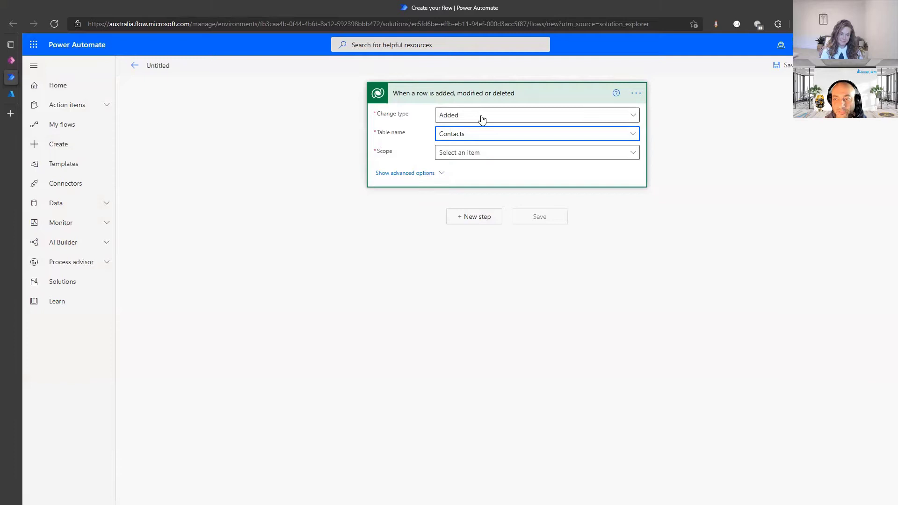
Step: Add a Compose step with Full Name and save the flow as 'Paranoid CEO'
click(463, 216)
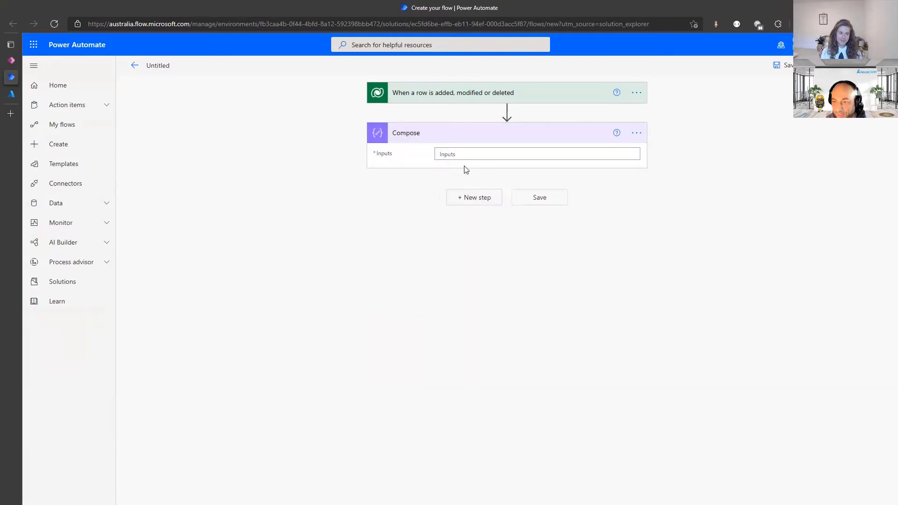
click(463, 154)
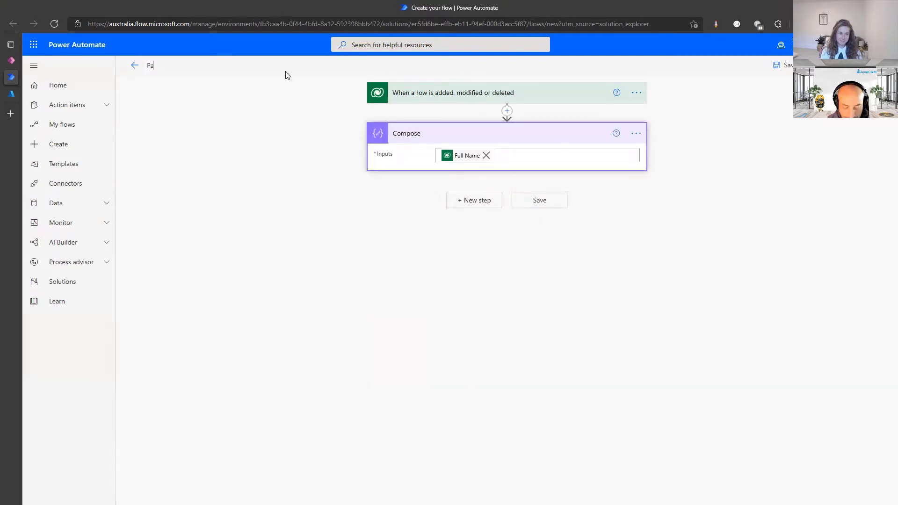
text(Parano)
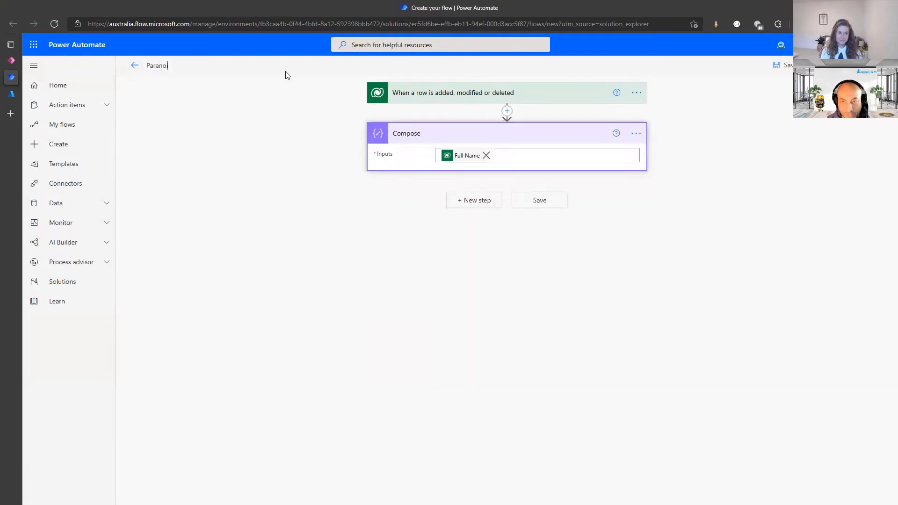
text(id CEO)
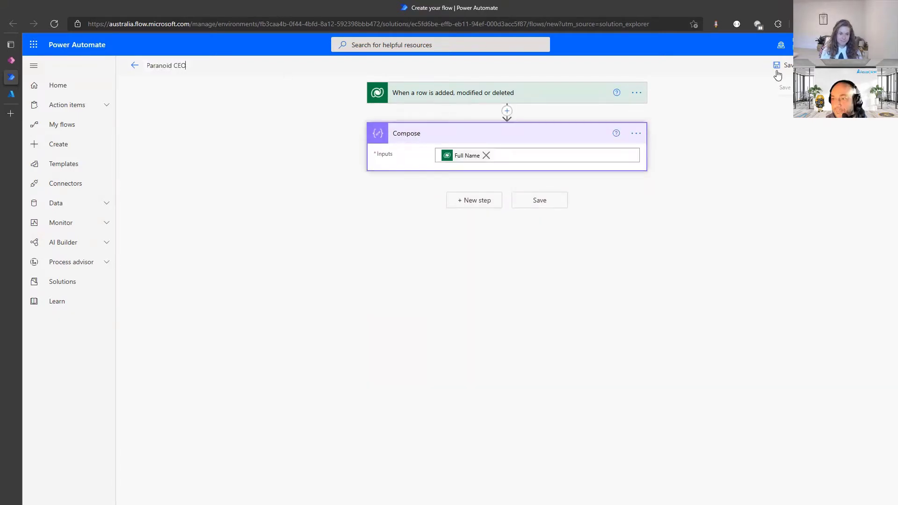
click(778, 68)
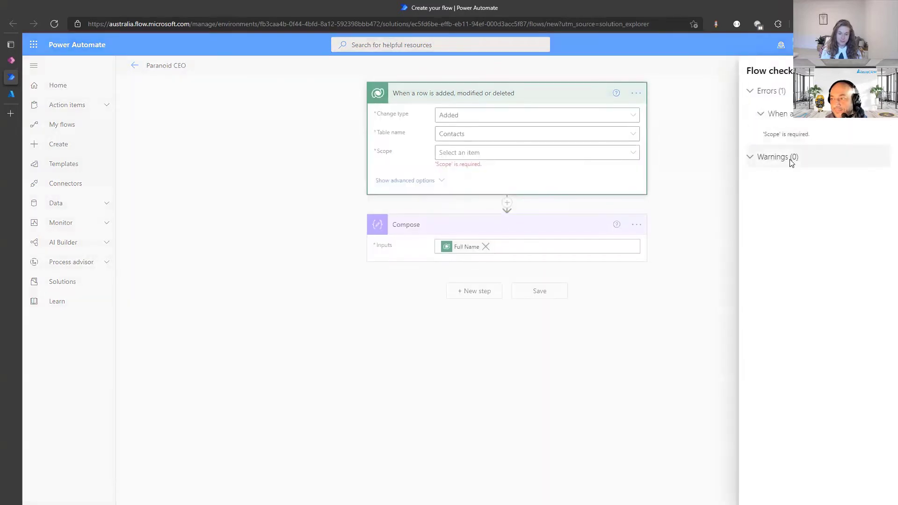
Step: Set the trigger scope to Organization and start a manual test of the flow
click(508, 156)
click(522, 158)
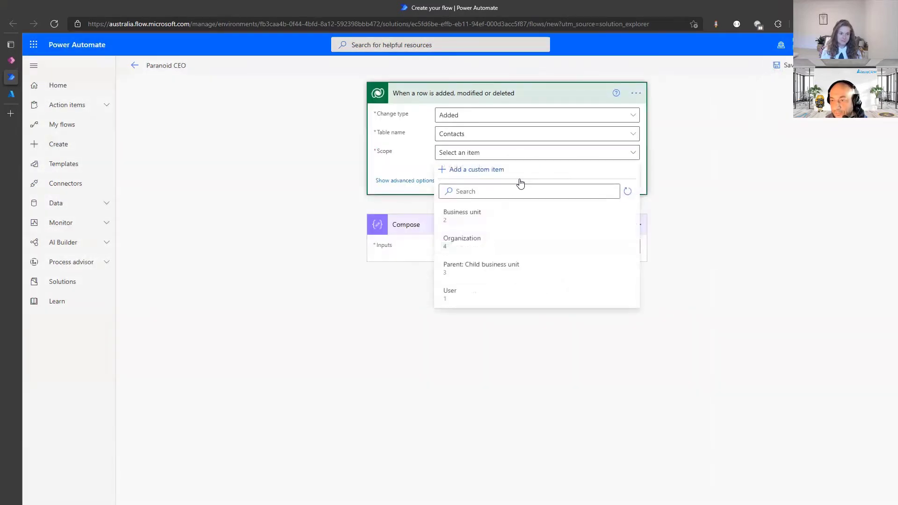
click(480, 243)
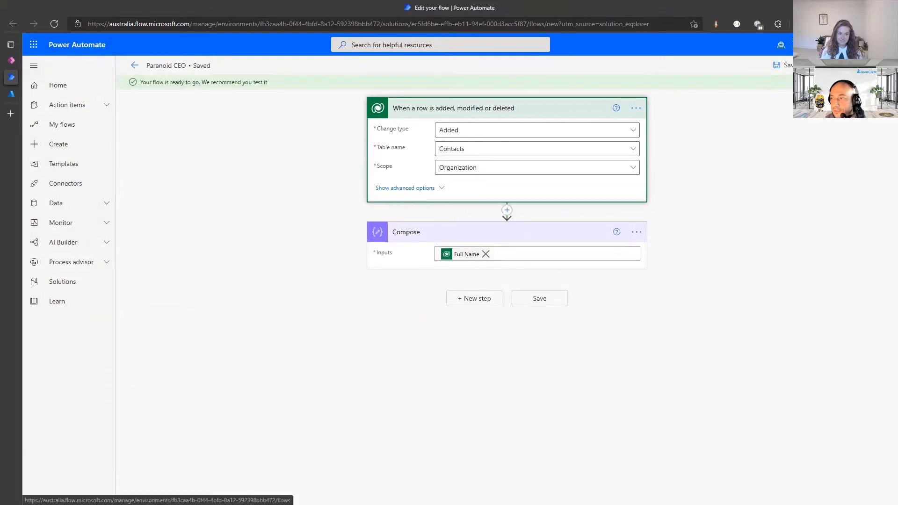
click(865, 65)
click(752, 87)
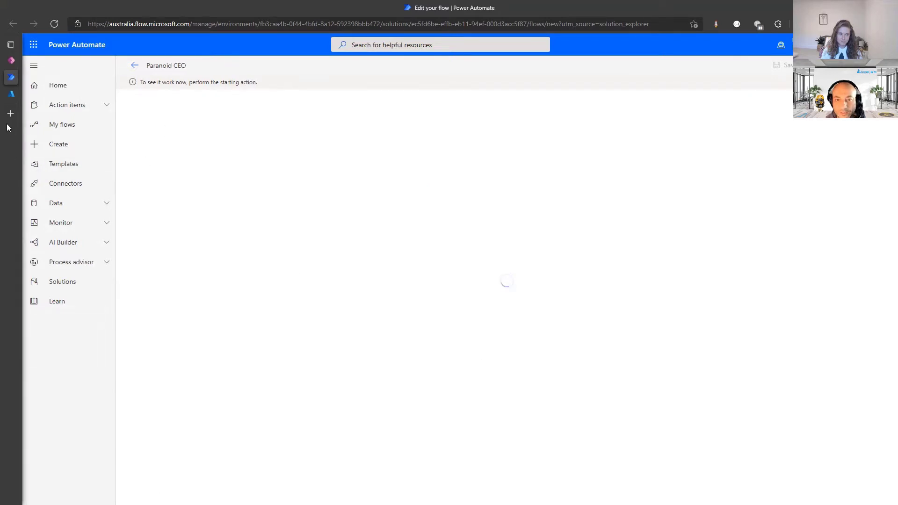
Step: Back in Power Apps, refresh the solution and open Contacts in the B&B app
mouse_move(11, 107)
click(30, 58)
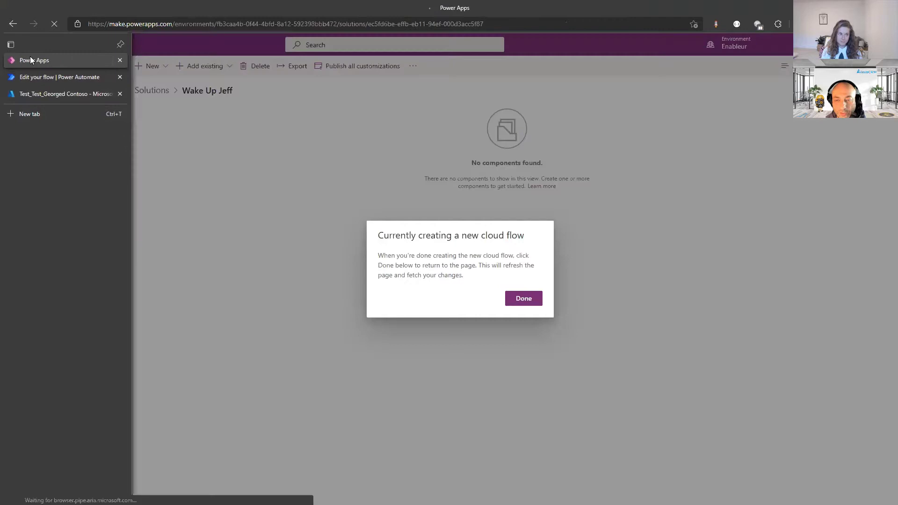
click(531, 298)
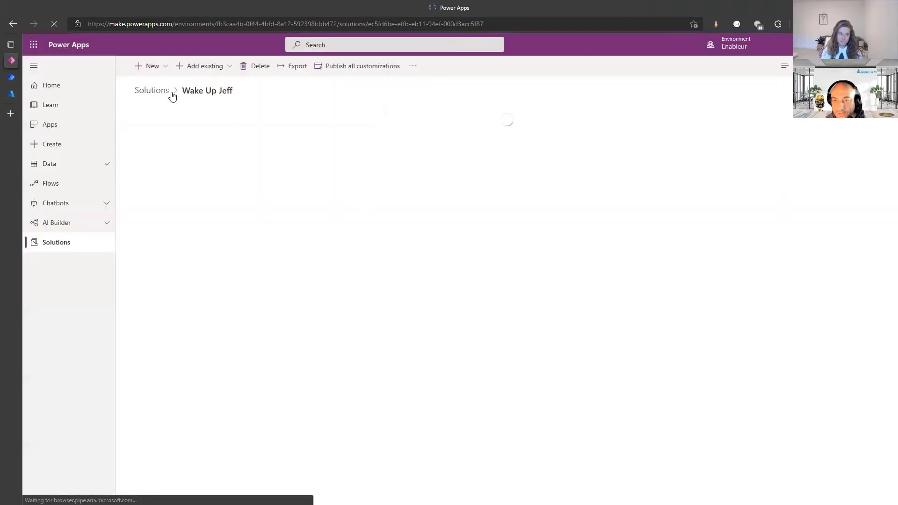
click(58, 126)
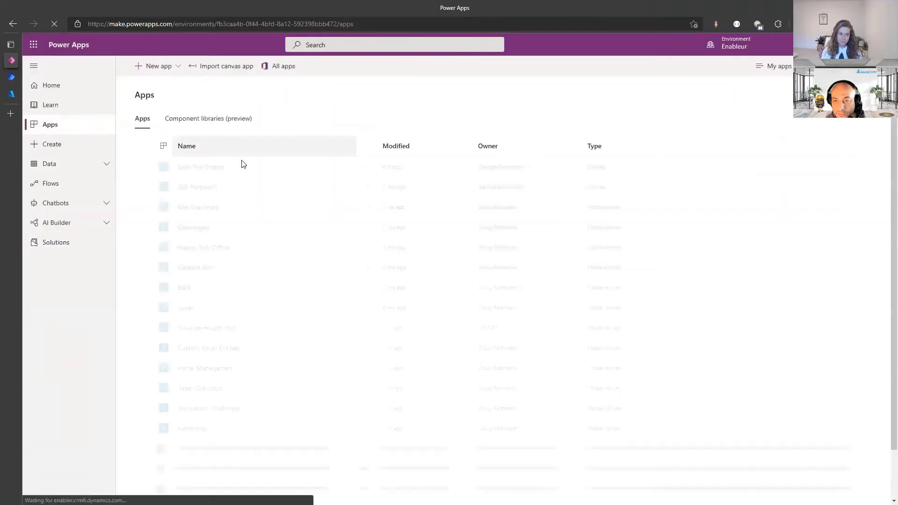
click(186, 289)
click(185, 287)
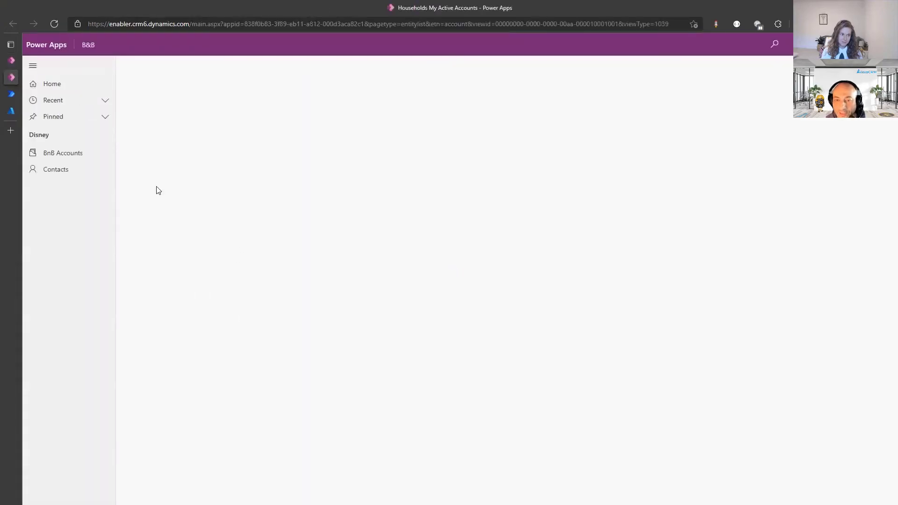
click(61, 174)
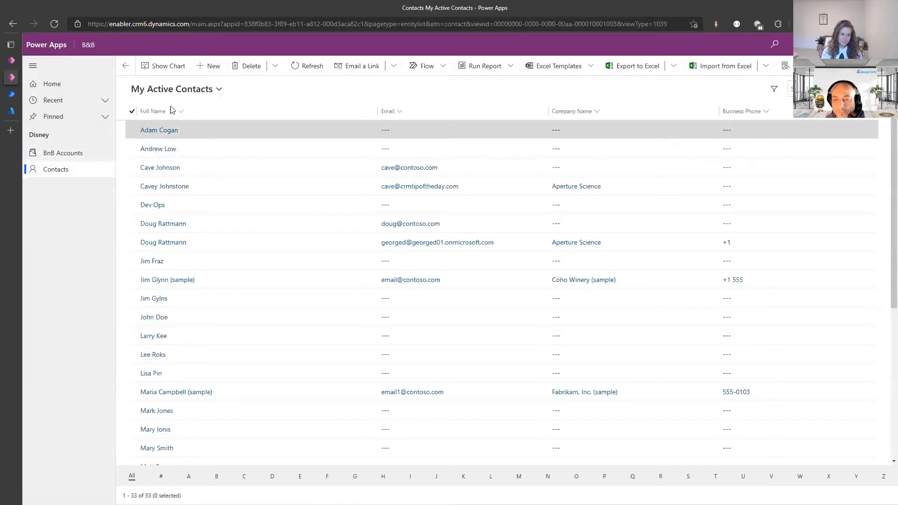
Step: Save a new contact with a first and last name, then return to the flow tab
click(210, 66)
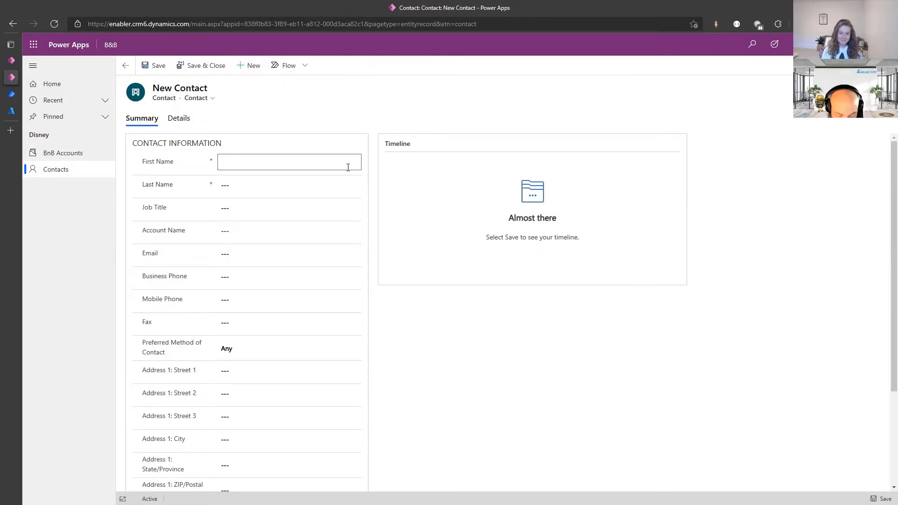
text(a)
key(BackSpace)
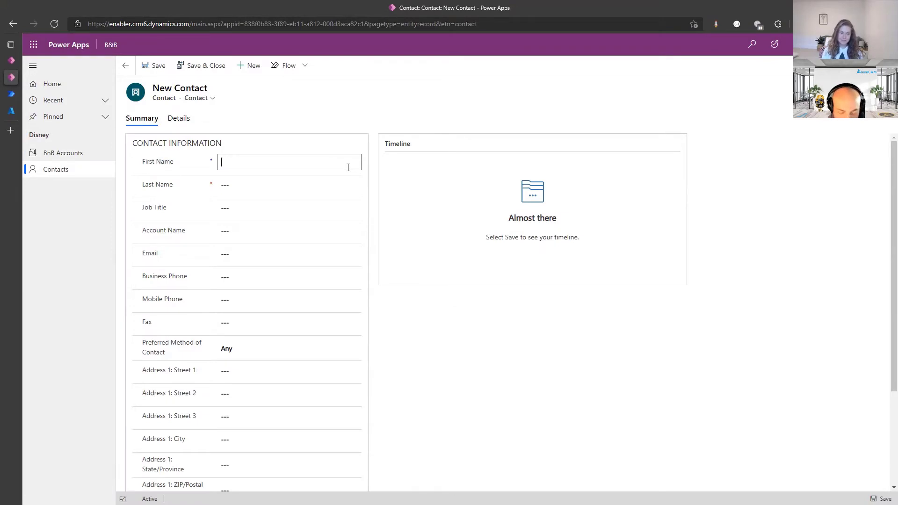
text(Suzy)
key(Tab)
text(Quattro)
key(Tab)
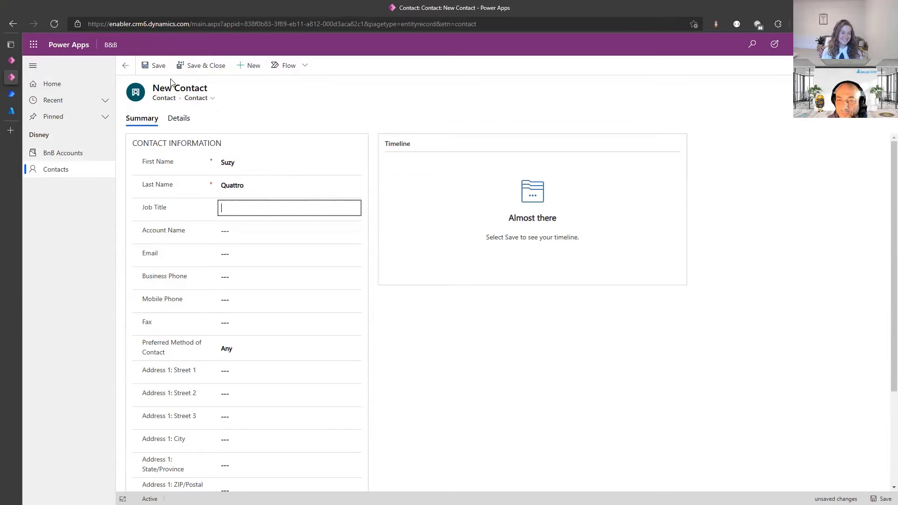
click(157, 66)
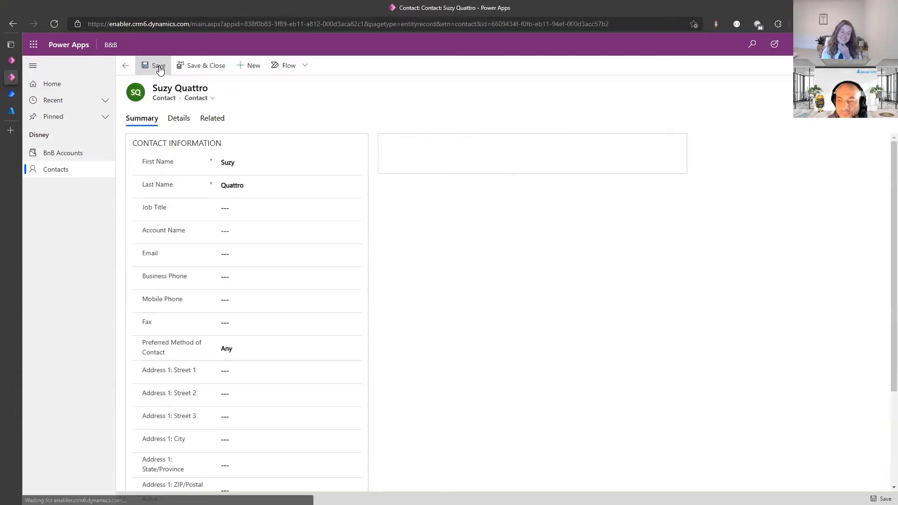
click(12, 95)
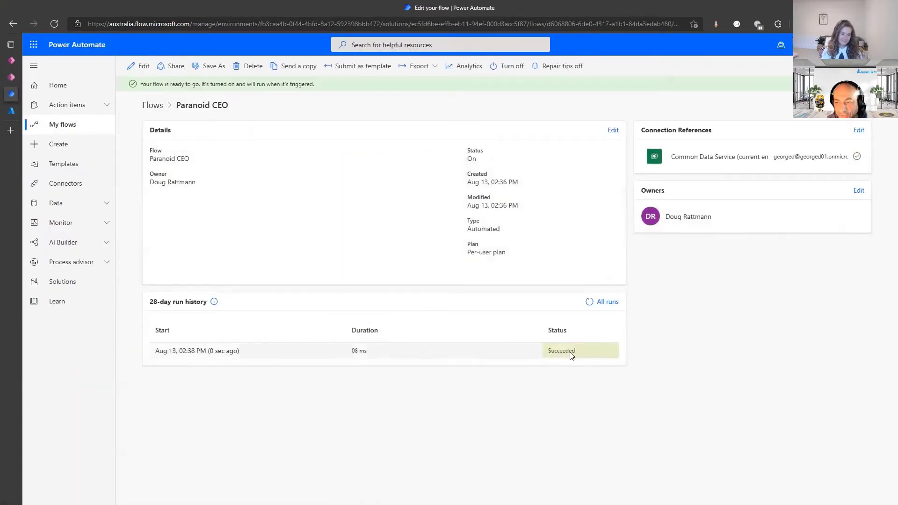
Step: Check the successful run's Compose output, then show the trigger's connection reference options
click(571, 355)
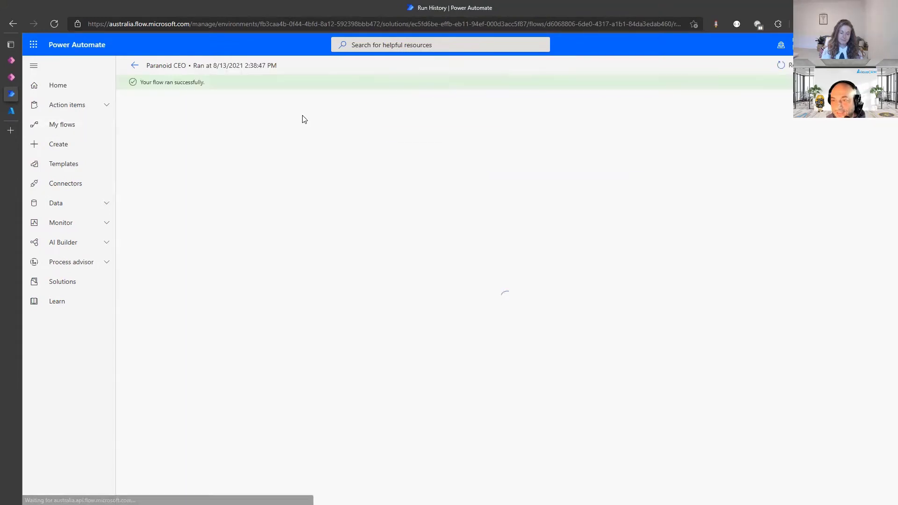
click(403, 151)
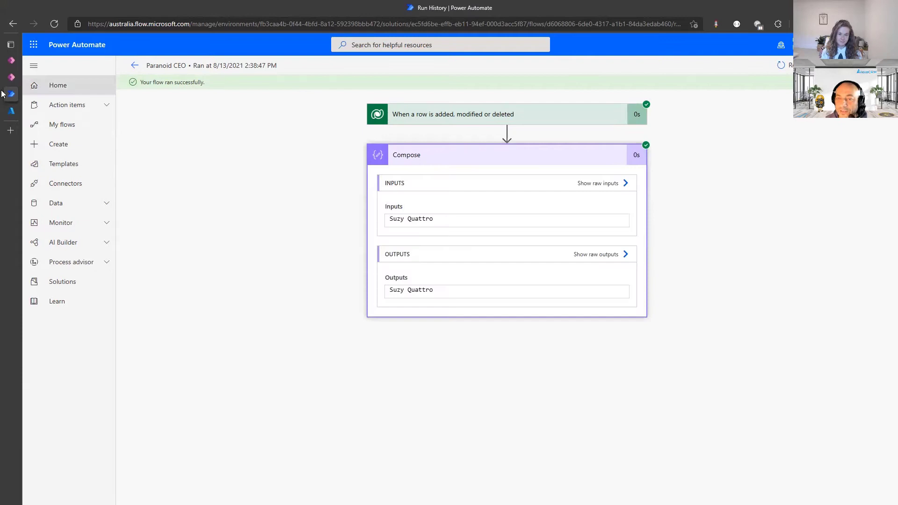
click(136, 67)
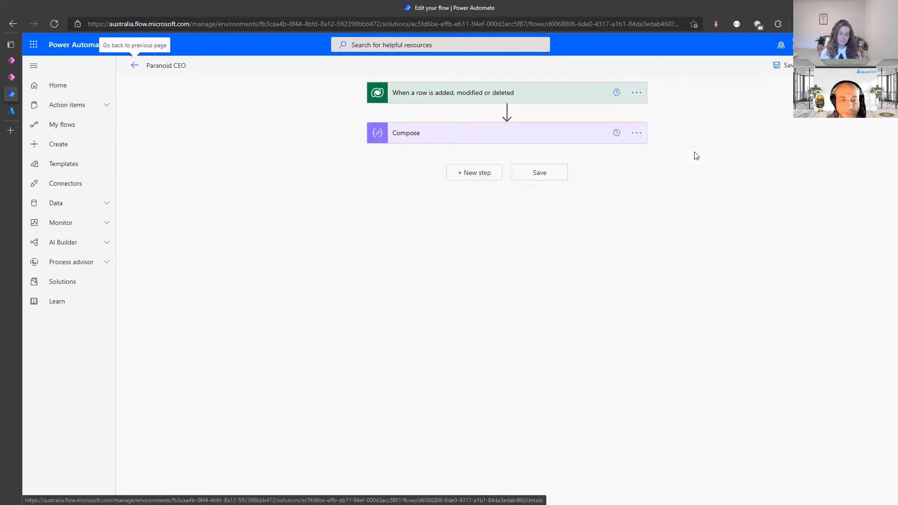
click(636, 93)
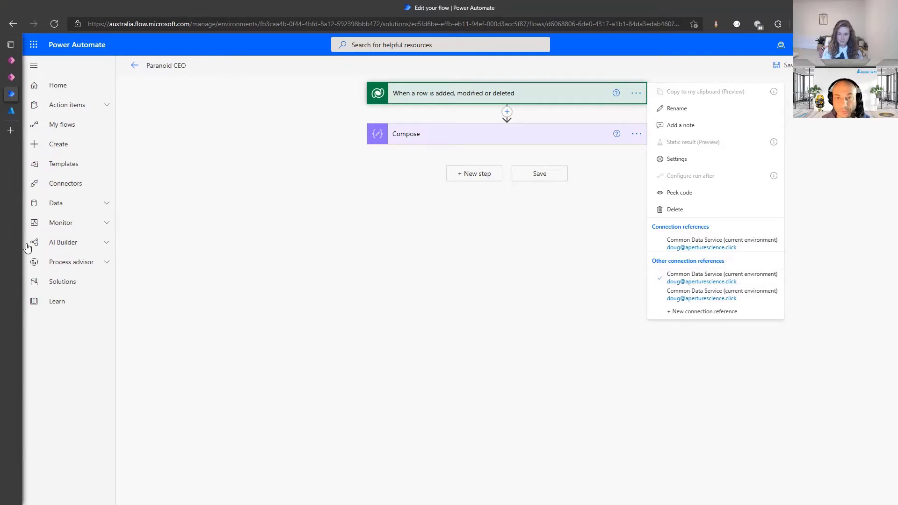
mouse_move(19, 243)
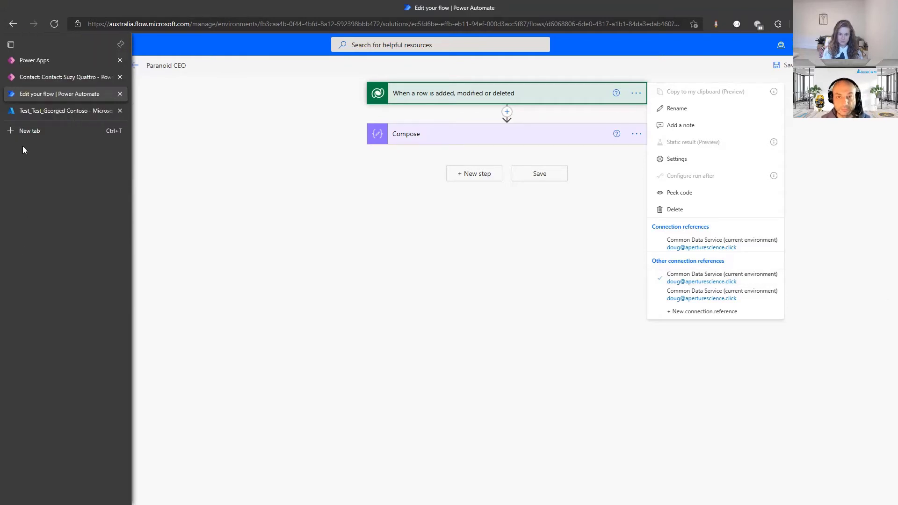
Step: In the Azure portal's App registrations, start a new registration named 'Power Automate'
click(60, 112)
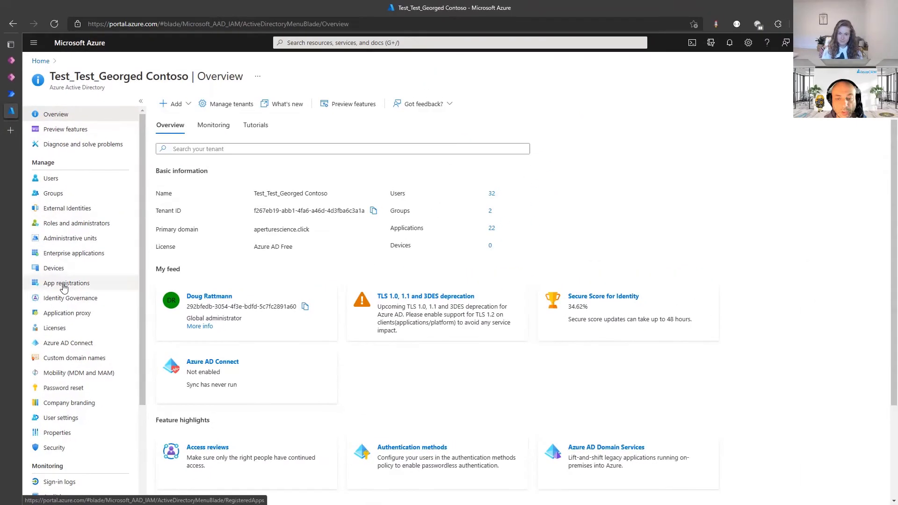
click(64, 286)
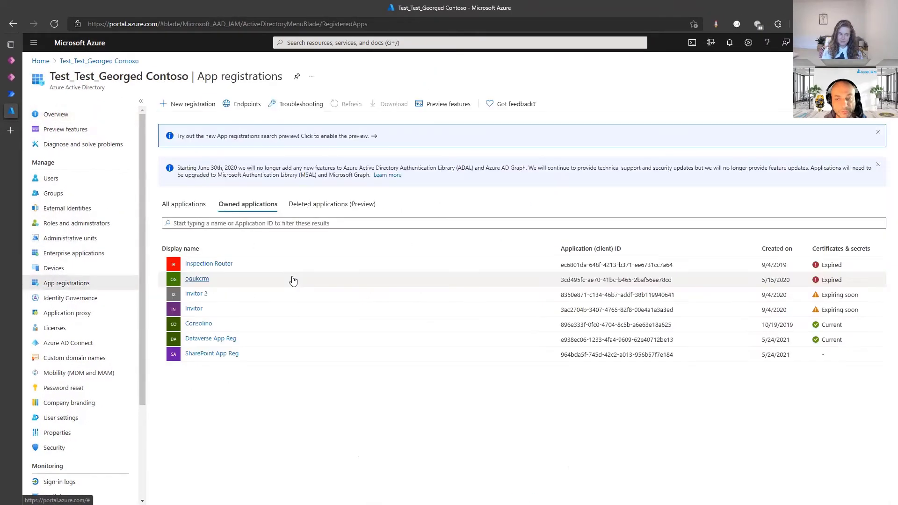
click(193, 104)
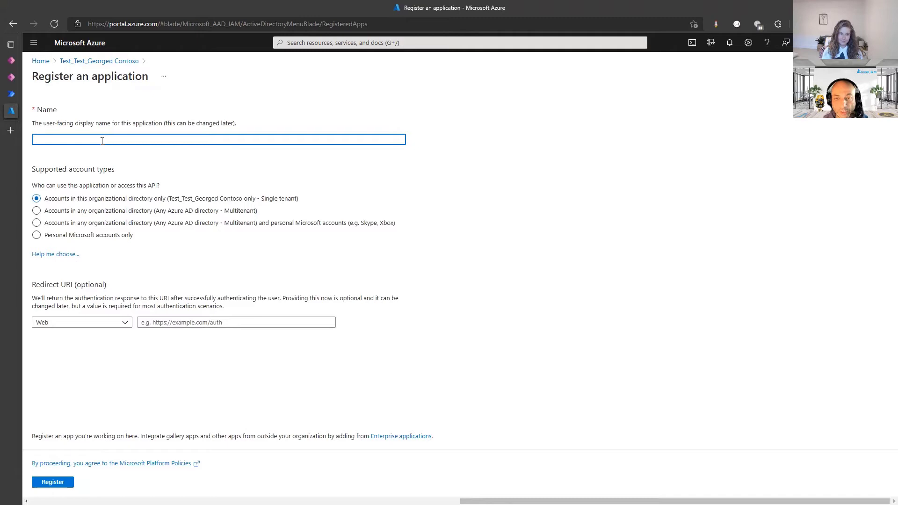
text(Power )
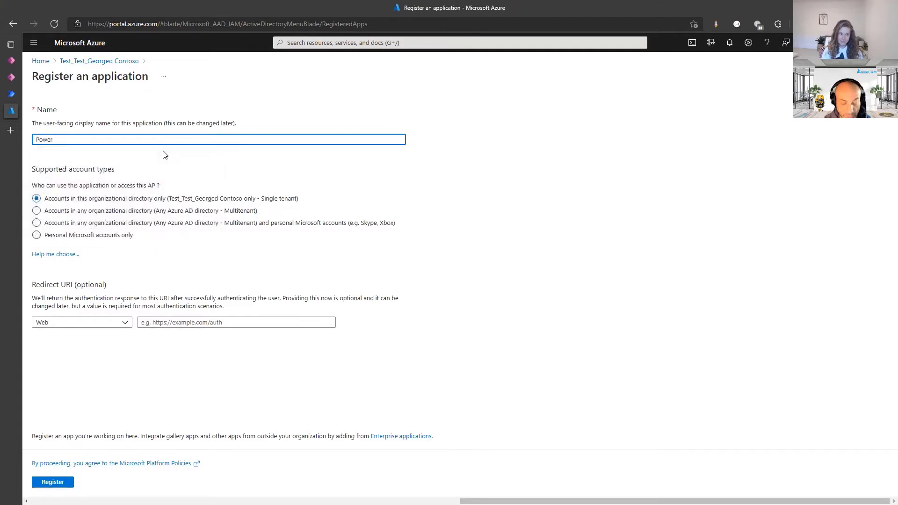
text(Auto)
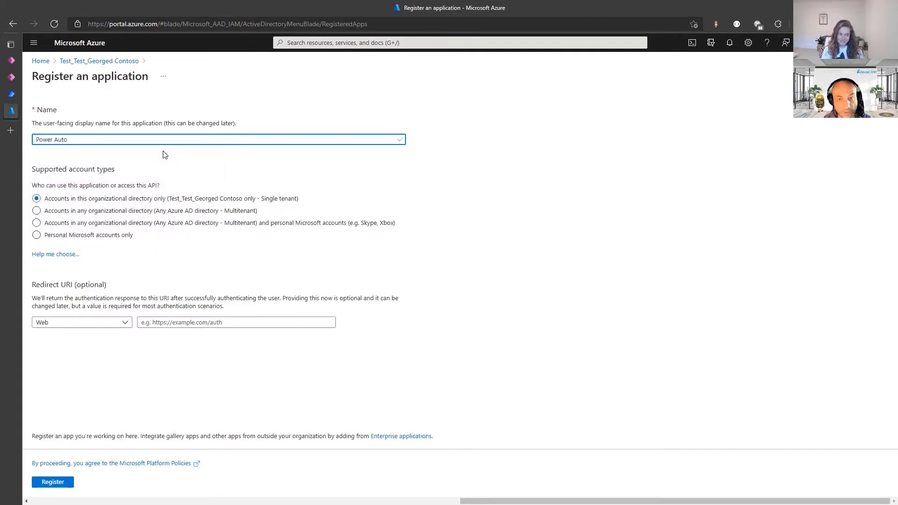
text(mate)
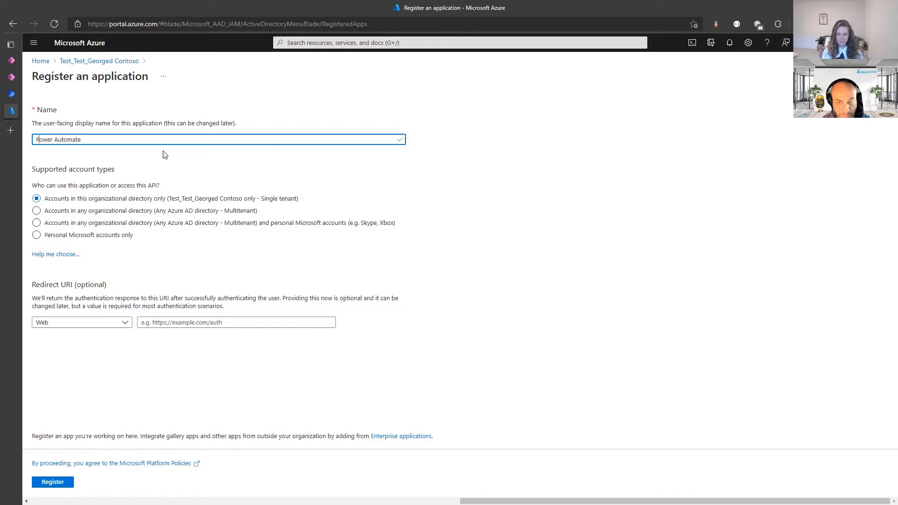
key(Right)
key(Right)
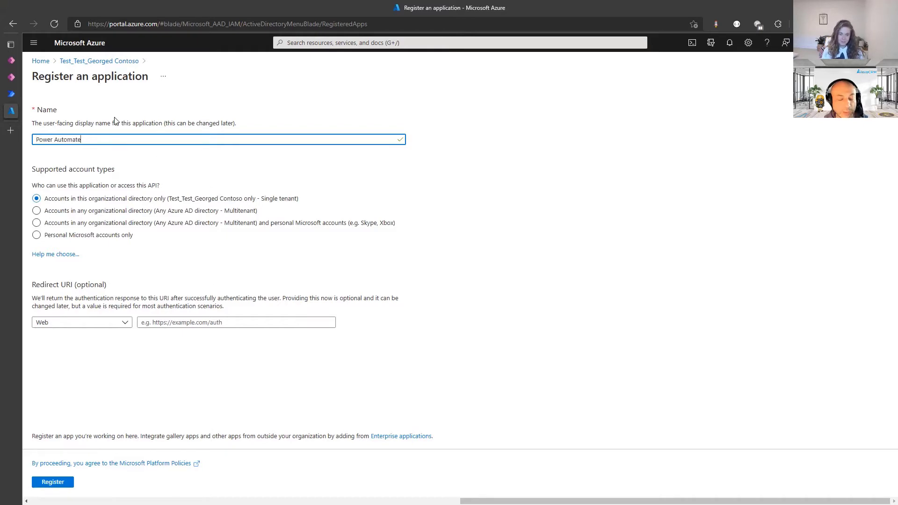
key(ctrl+a)
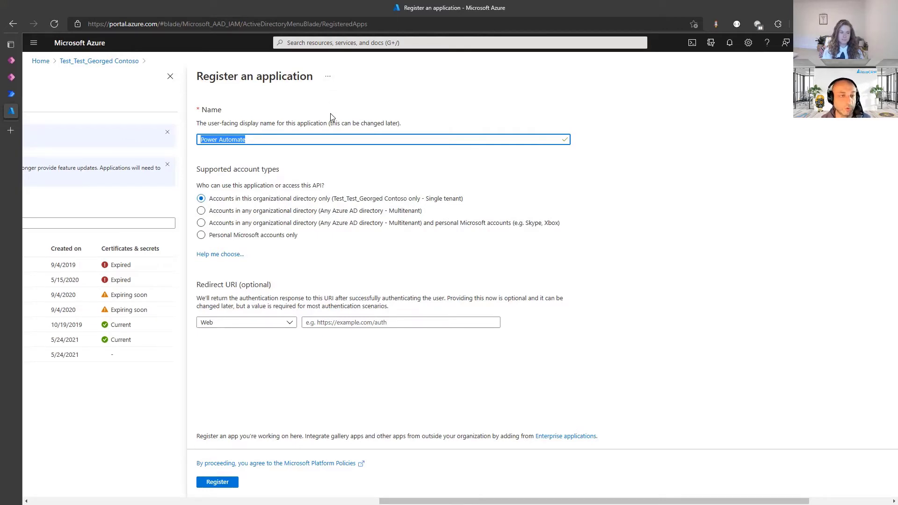
Step: Register the Power Automate app and paste its client ID into Notepad under 'client id'
click(219, 482)
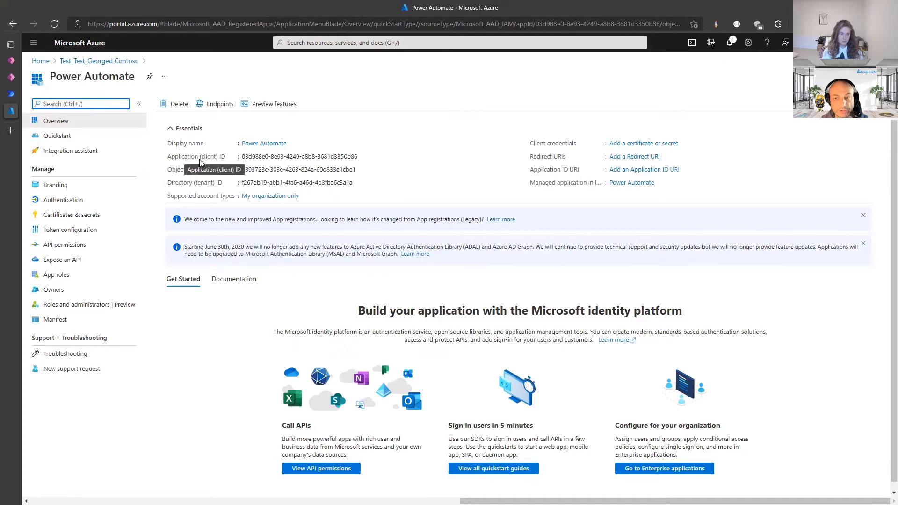
click(363, 157)
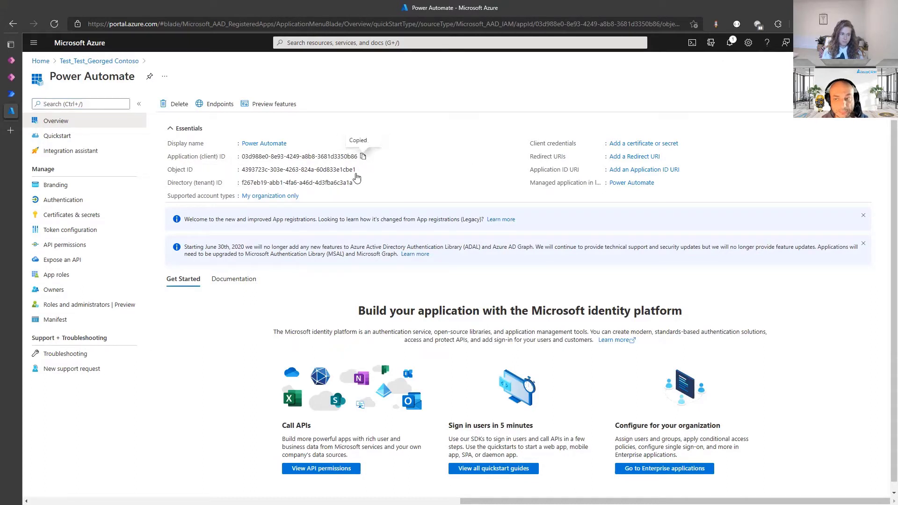
key(alt+Tab)
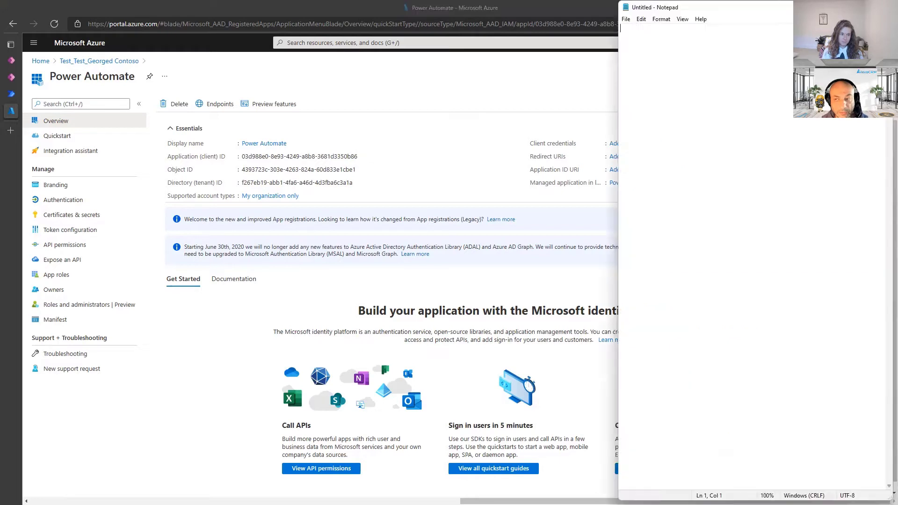
text(client id:)
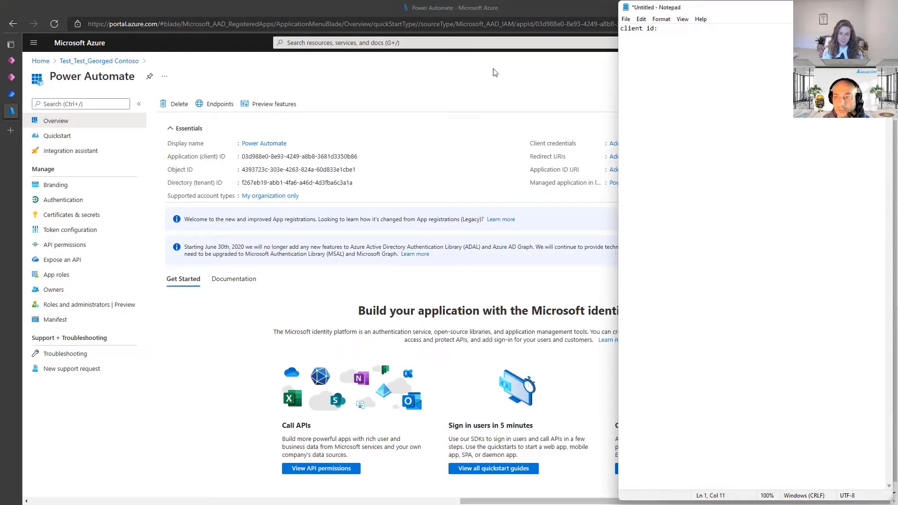
drag(243, 156, 358, 156)
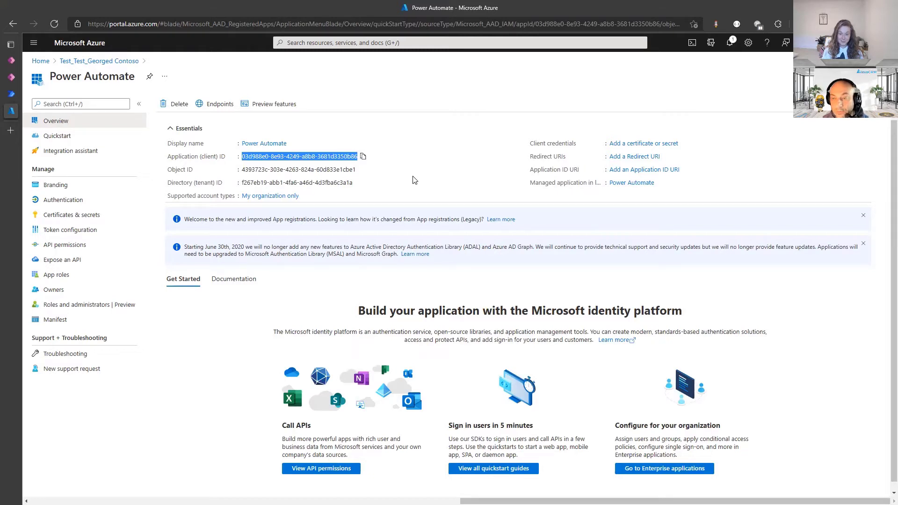
click(363, 157)
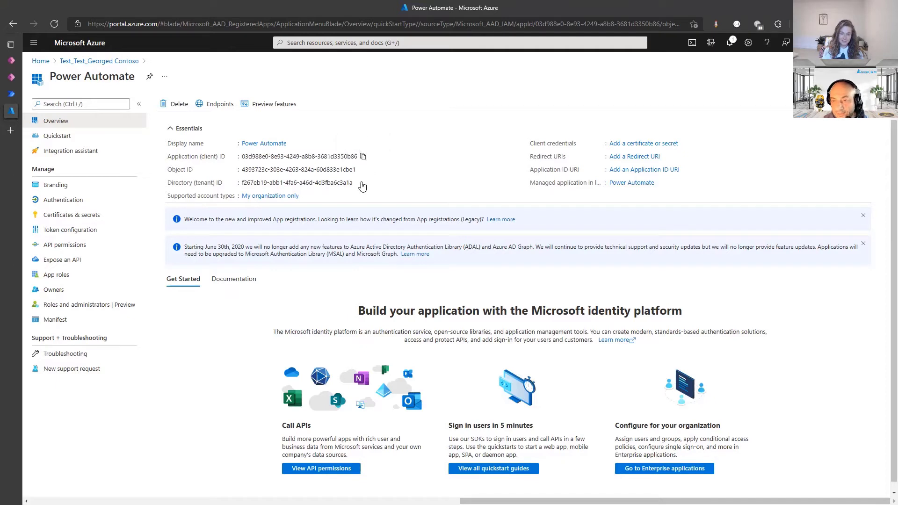
click(358, 183)
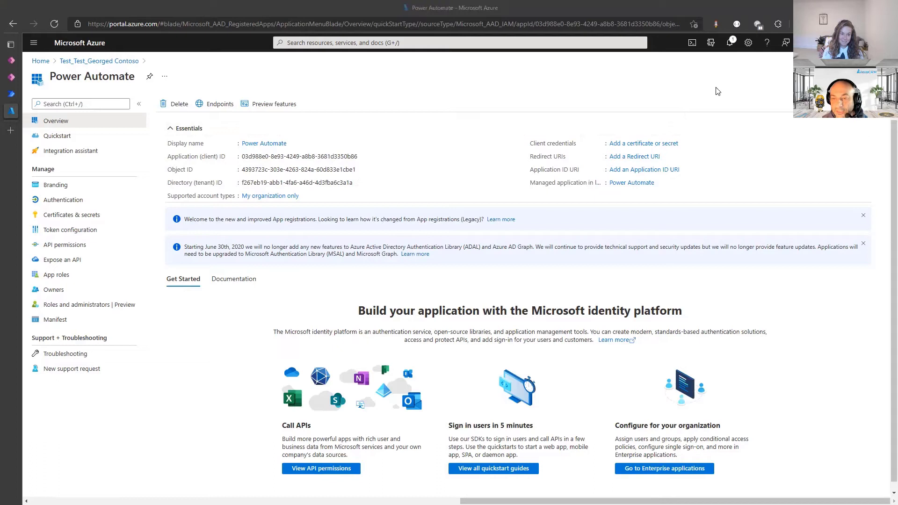
key(alt+Tab)
key(super+v)
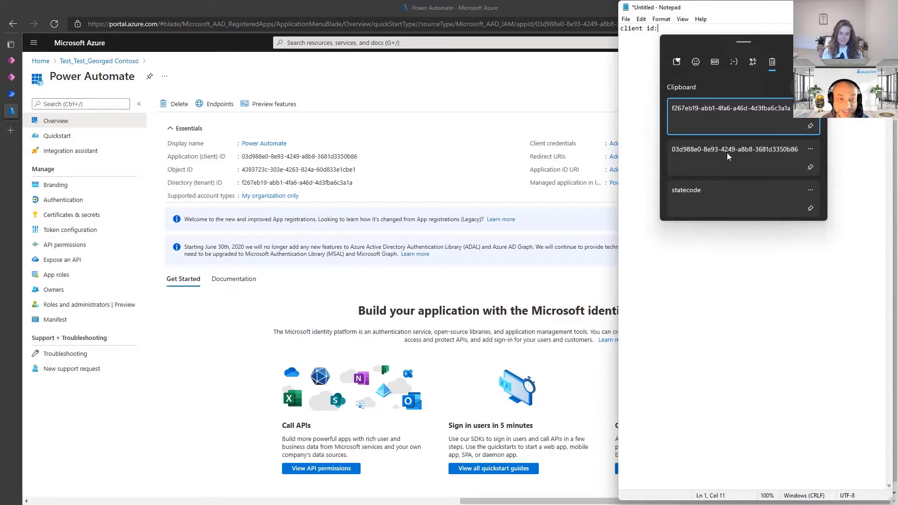
click(727, 153)
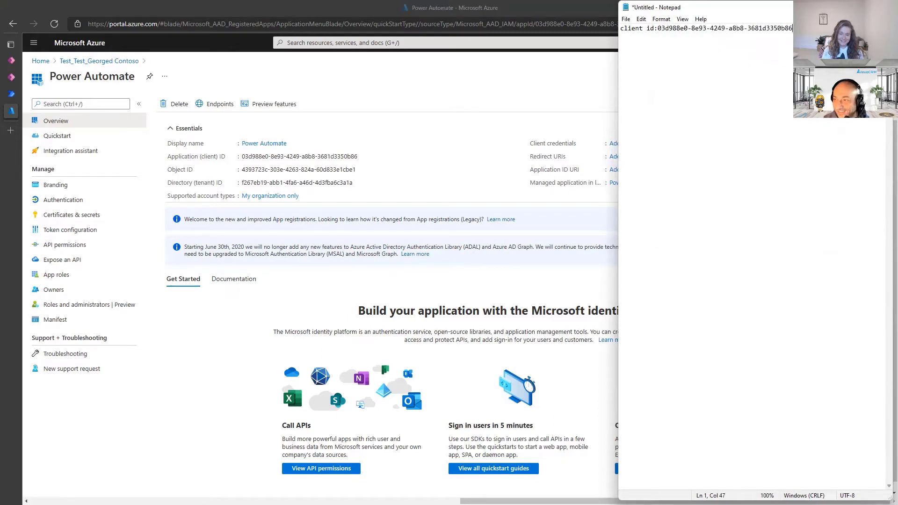
Step: Add a 'tenant id:' line in Notepad and paste the directory (tenant) ID after it
key(Return)
text(tenant)
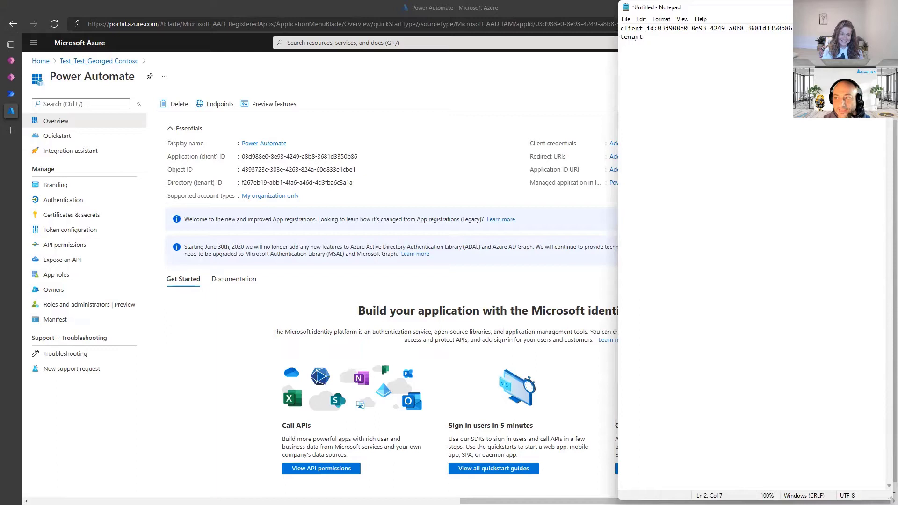
text( id:)
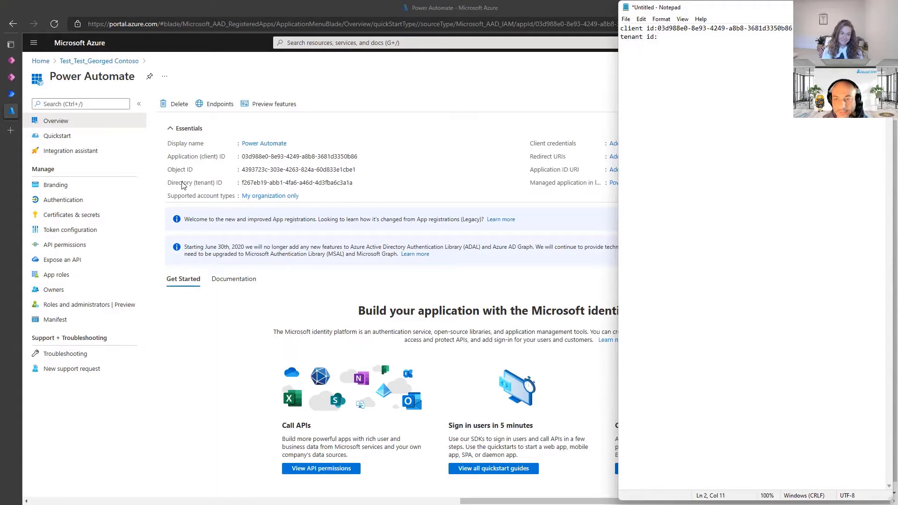
triple_click(242, 184)
key(ctrl+c)
click(669, 92)
key(super+v)
key(Return)
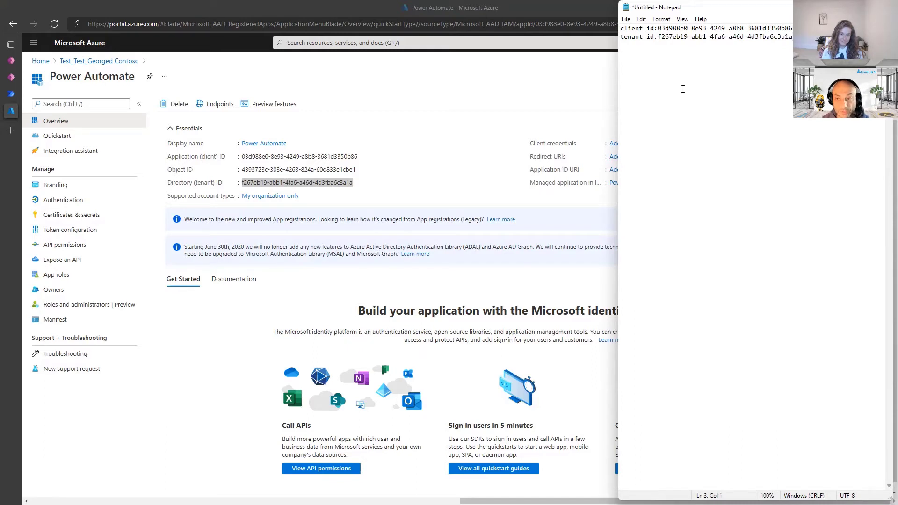
Step: Add a client secret described 'SUper secret' that expires in 3 months
click(80, 219)
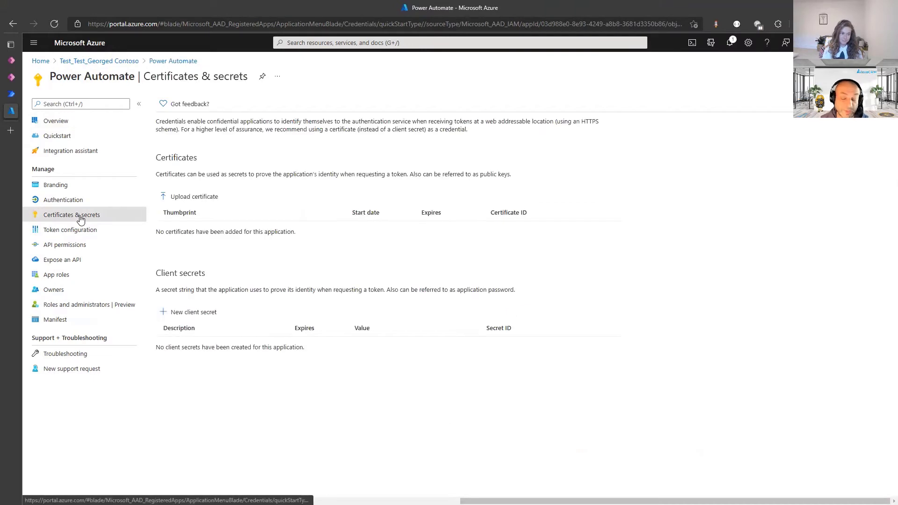
click(189, 312)
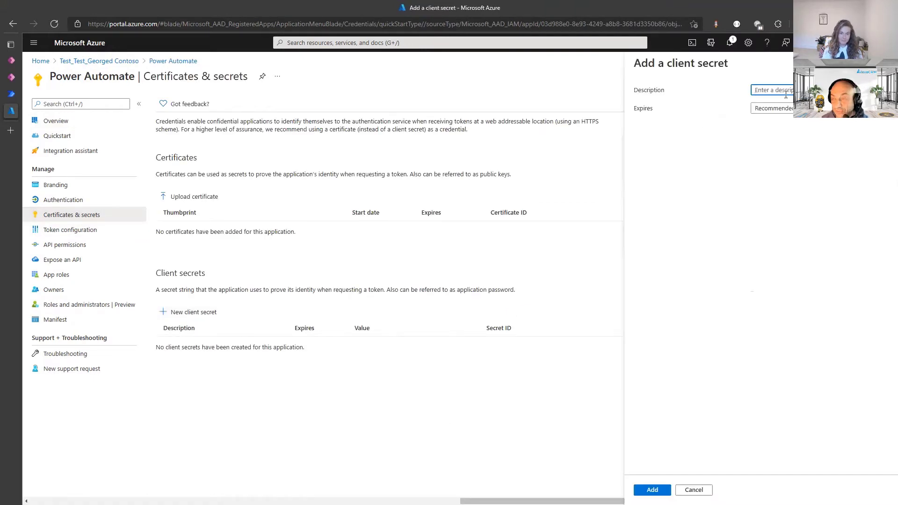
text(SUper secret)
click(774, 108)
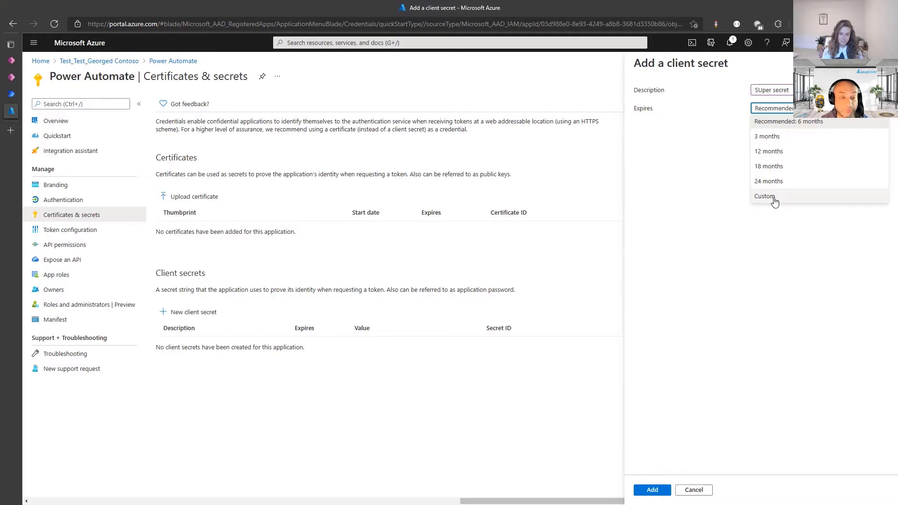
click(785, 137)
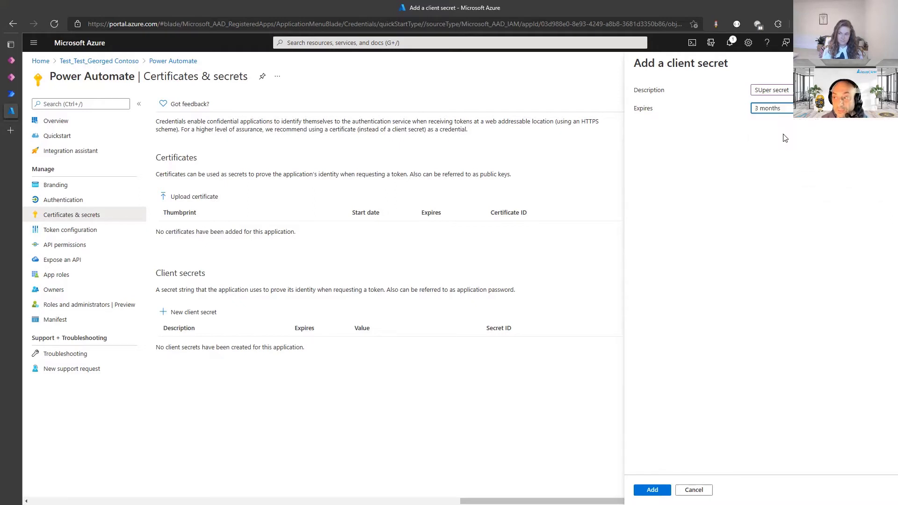
click(654, 490)
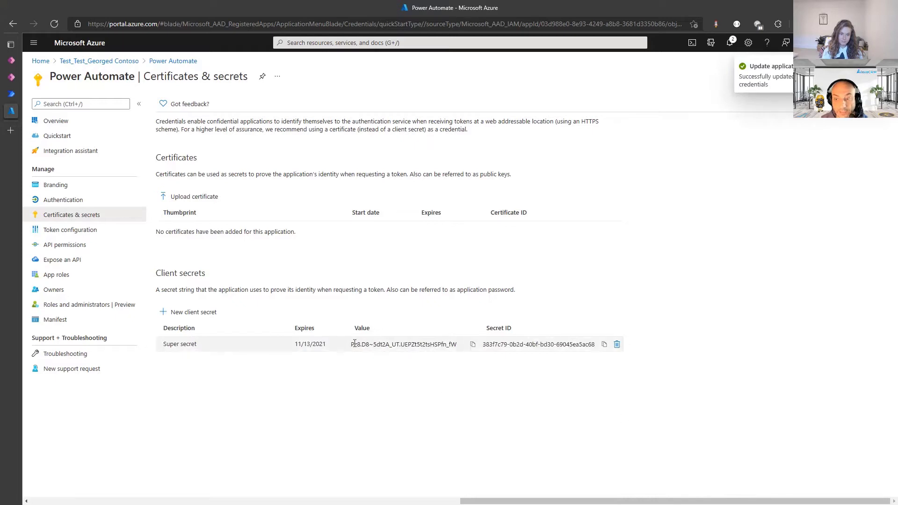
Step: Copy the new secret's value into Notepad and return to the Azure portal
click(474, 345)
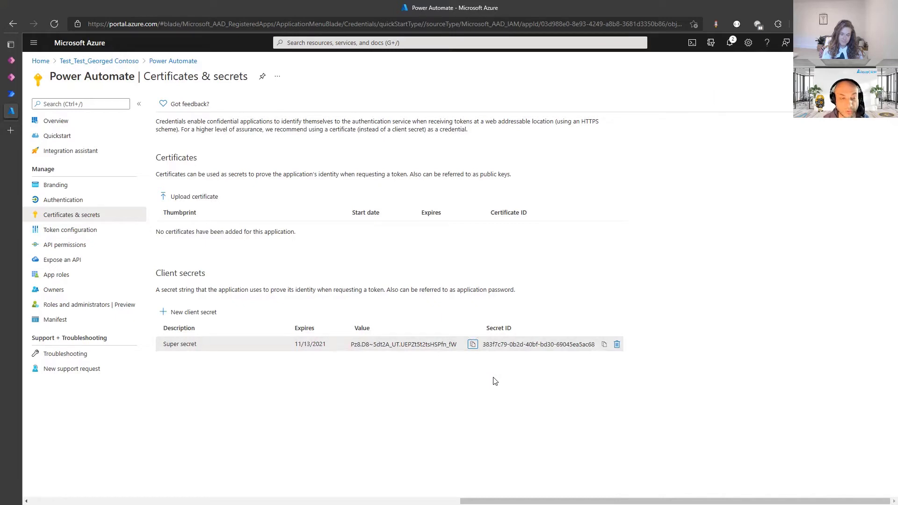
key(alt+Tab)
key(ctrl+v)
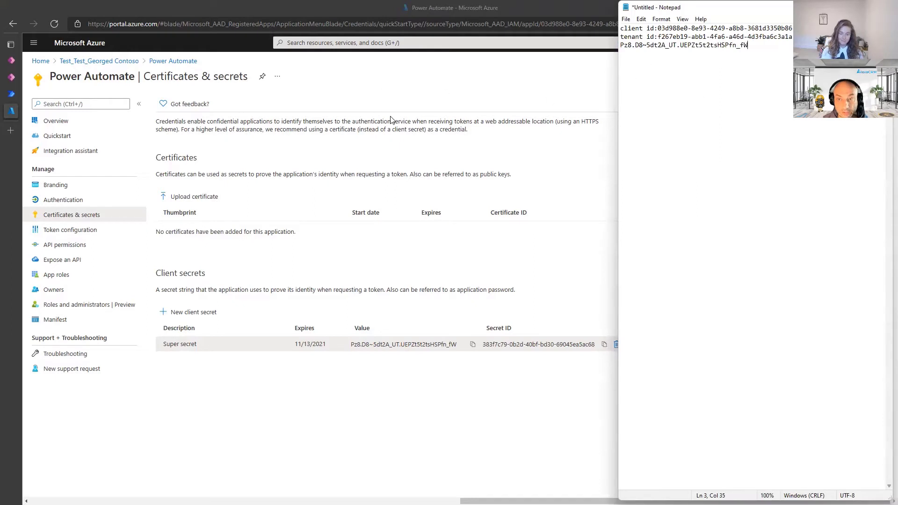
click(406, 316)
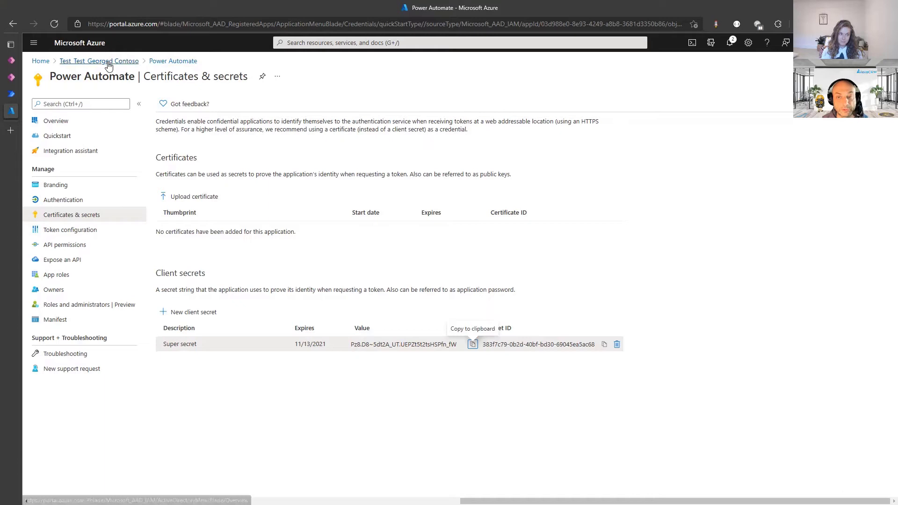
Step: Close the Azure portal tab and open aka.ms/ppac in a new tab
mouse_move(32, 115)
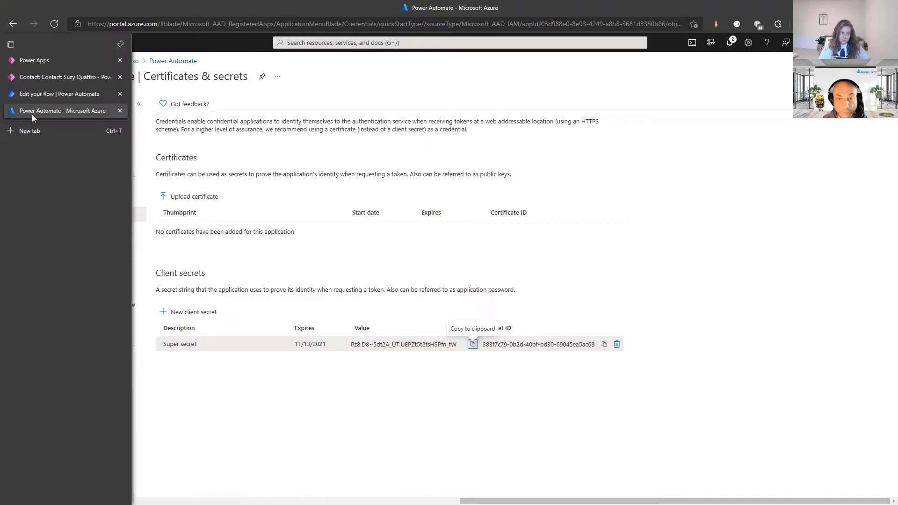
click(120, 110)
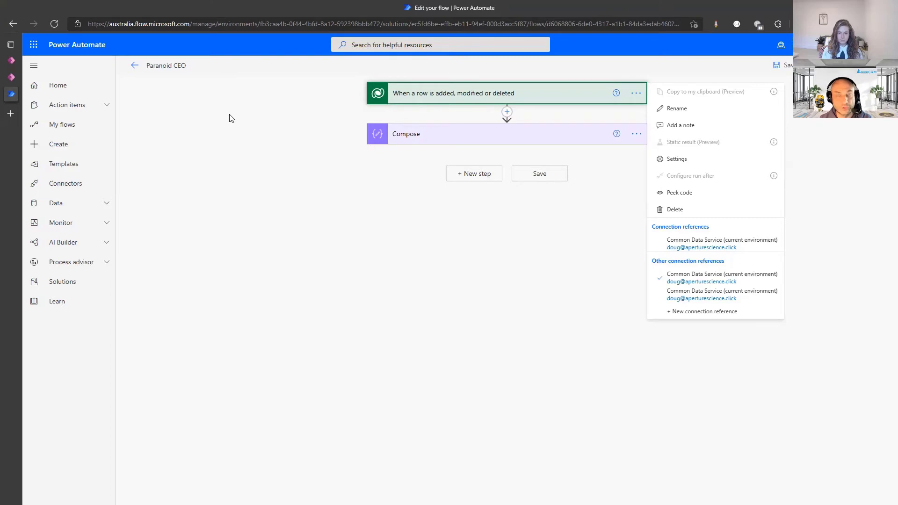
mouse_move(11, 62)
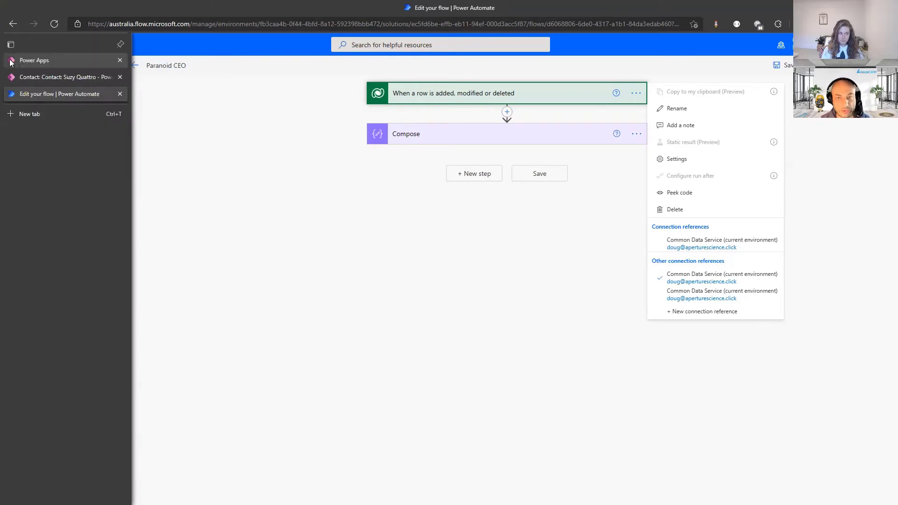
click(31, 114)
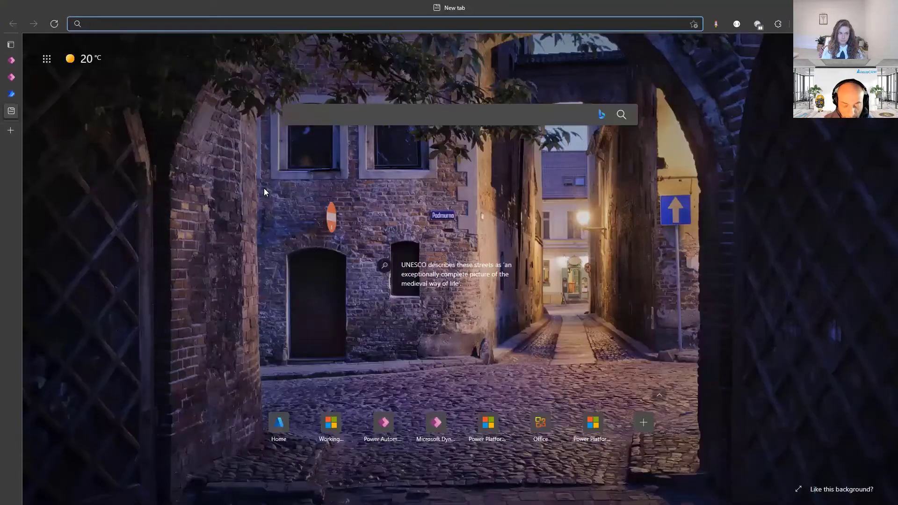
text(aka.ms/p)
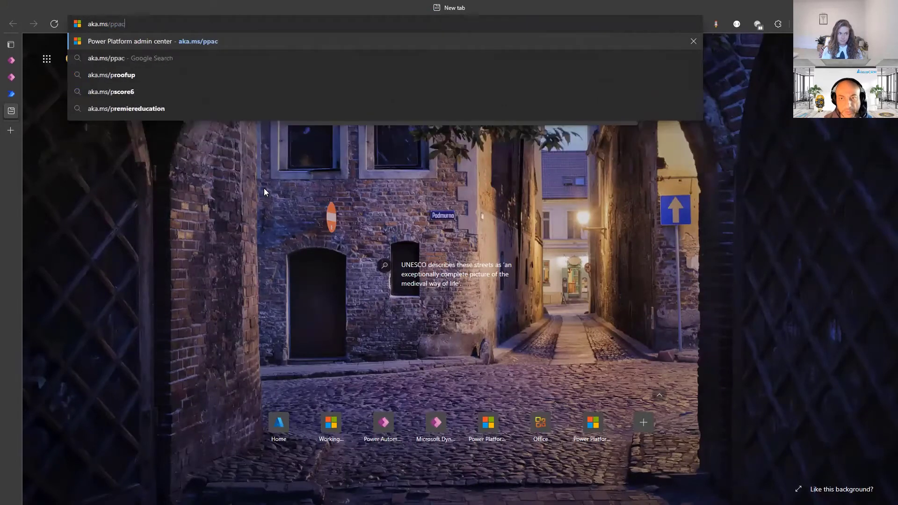
key(Return)
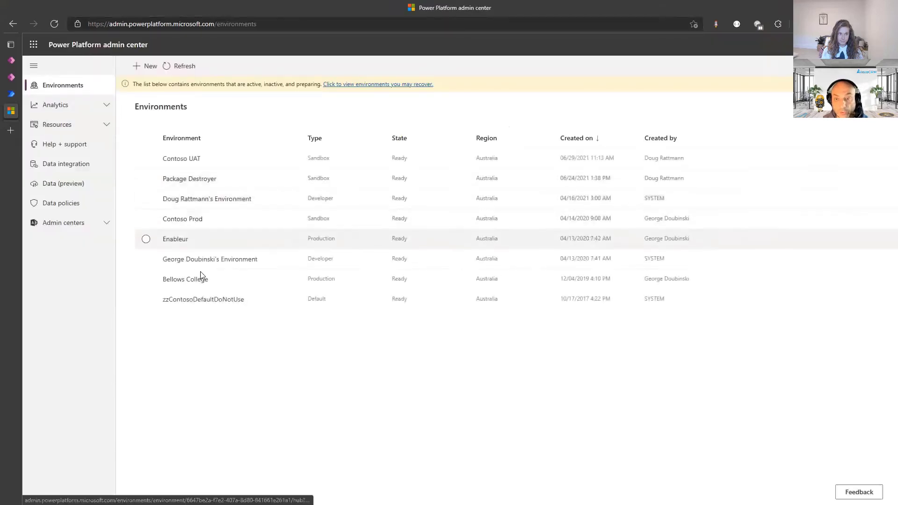
Step: Open the Enableur environment's S2S Apps application users list
click(174, 240)
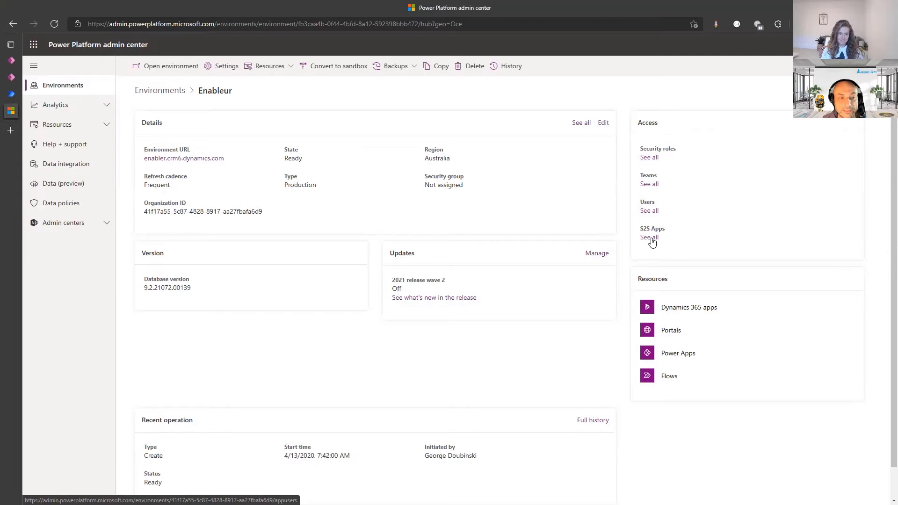
click(651, 239)
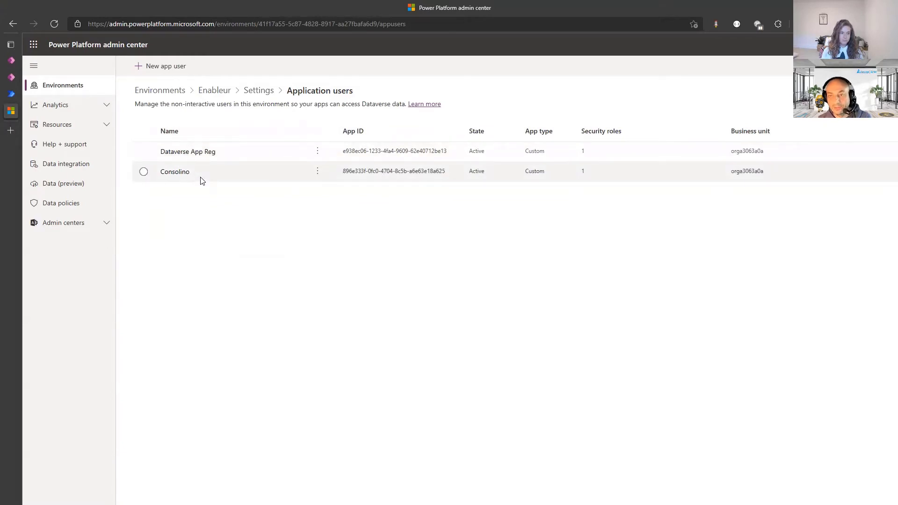
Step: Start a Power Automate app user in business unit orga3063a0a and bring up its security roles
click(161, 70)
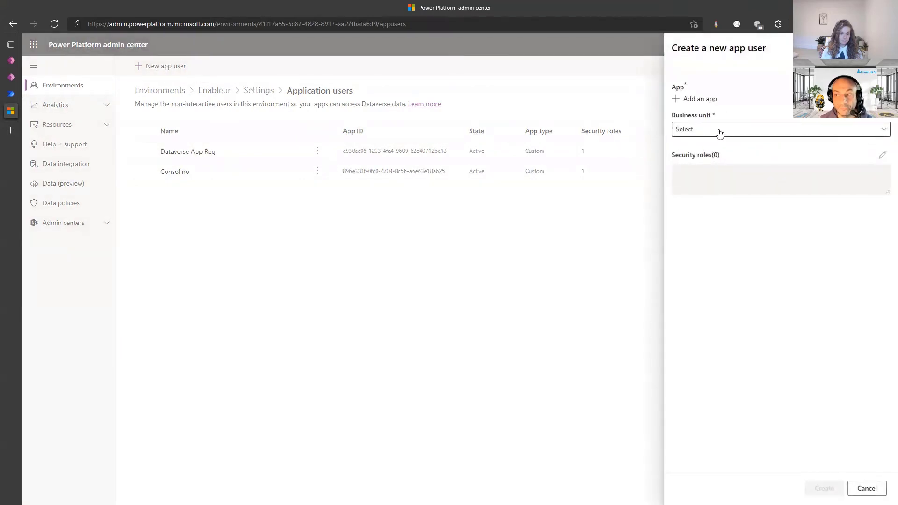
click(720, 133)
click(701, 146)
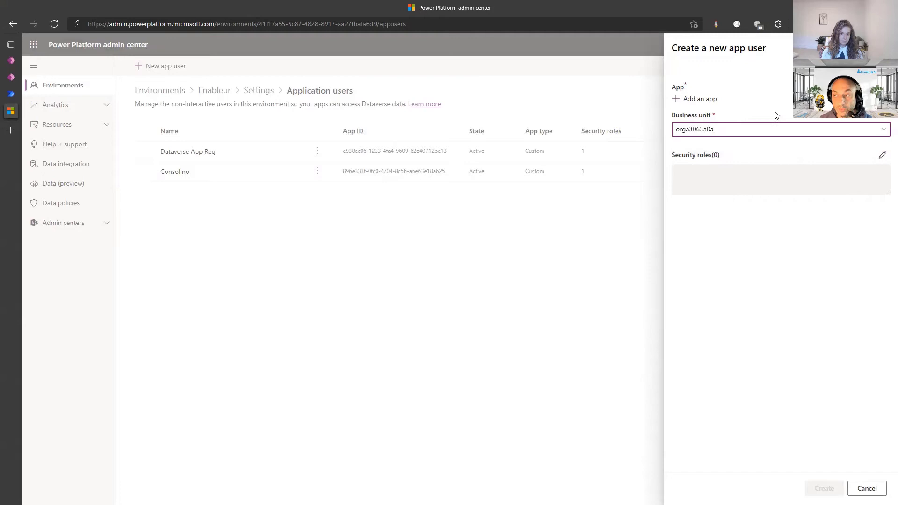
click(706, 100)
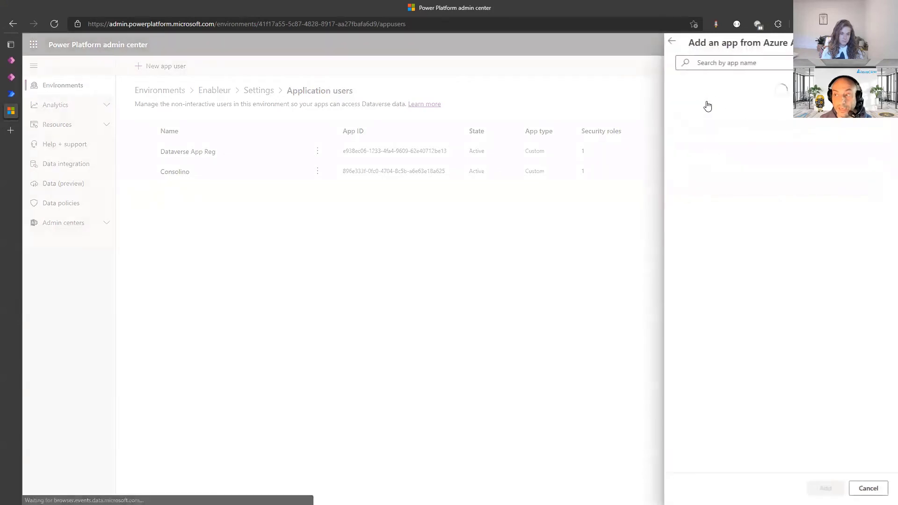
click(727, 63)
text(power)
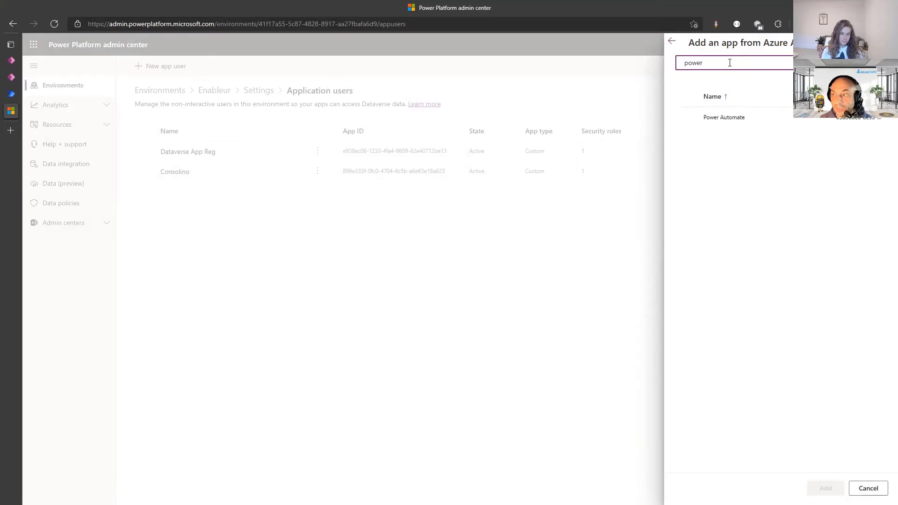
click(760, 123)
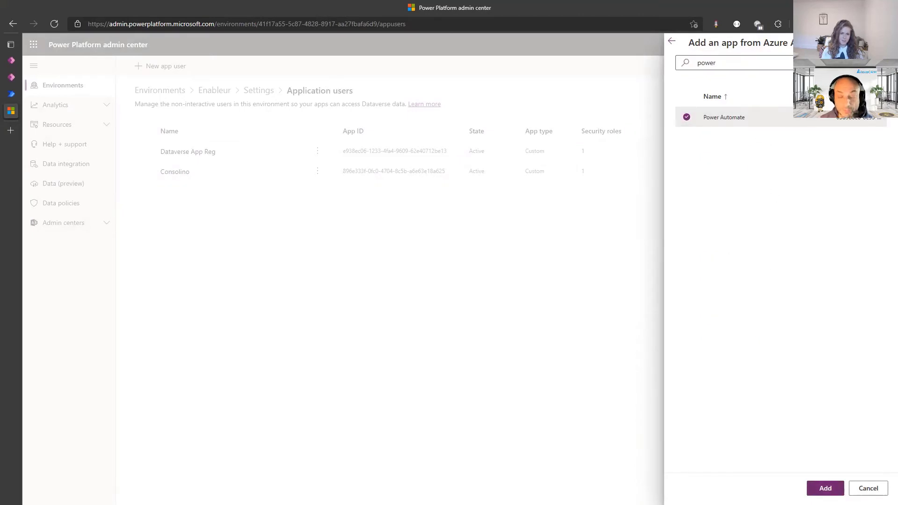
click(825, 488)
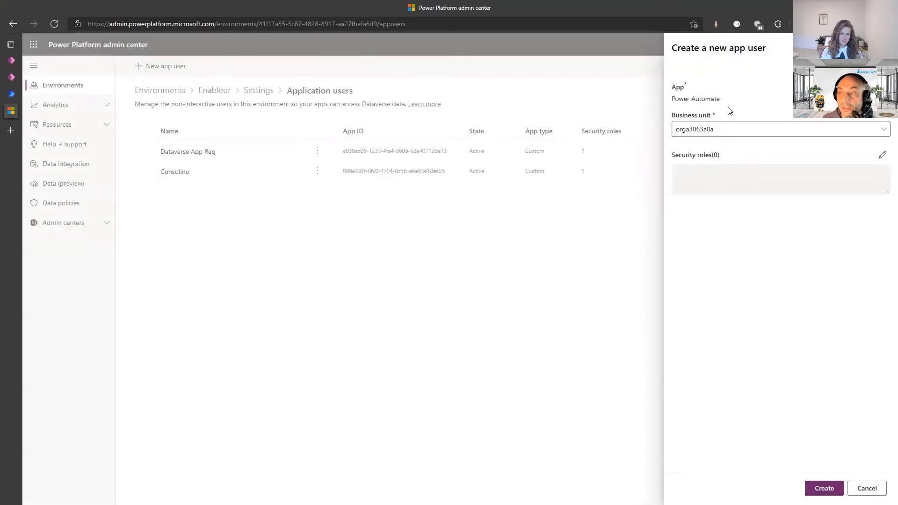
click(883, 156)
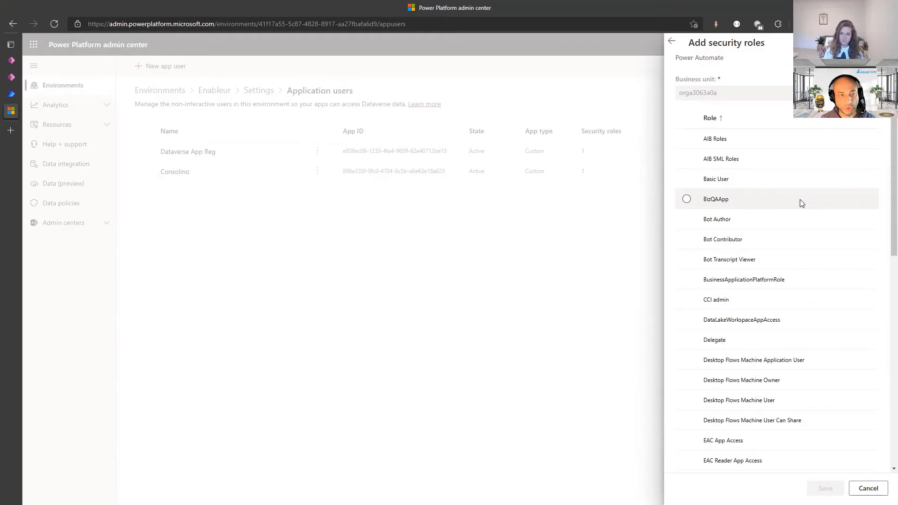
Step: Give the Power Automate app user the System Customizer role and save it
scroll(812, 312, down, 4)
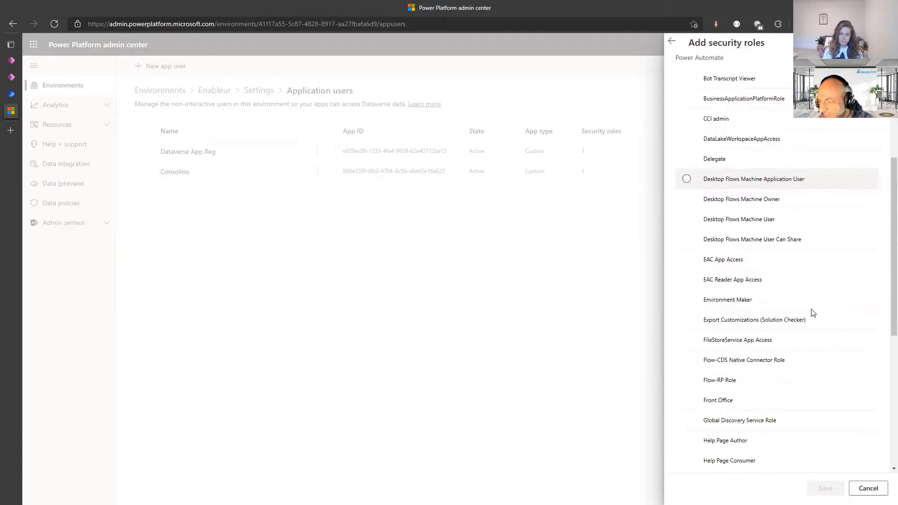
scroll(812, 312, down, 3)
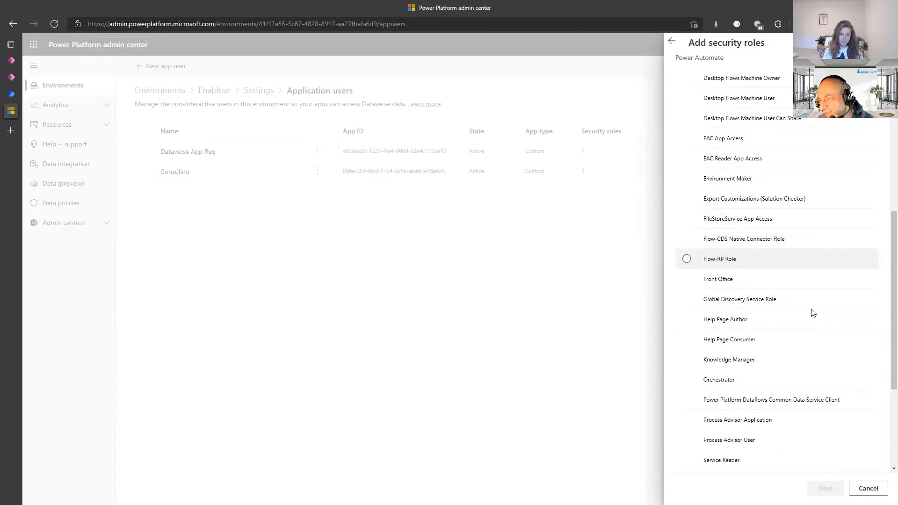
scroll(812, 313, down, 4)
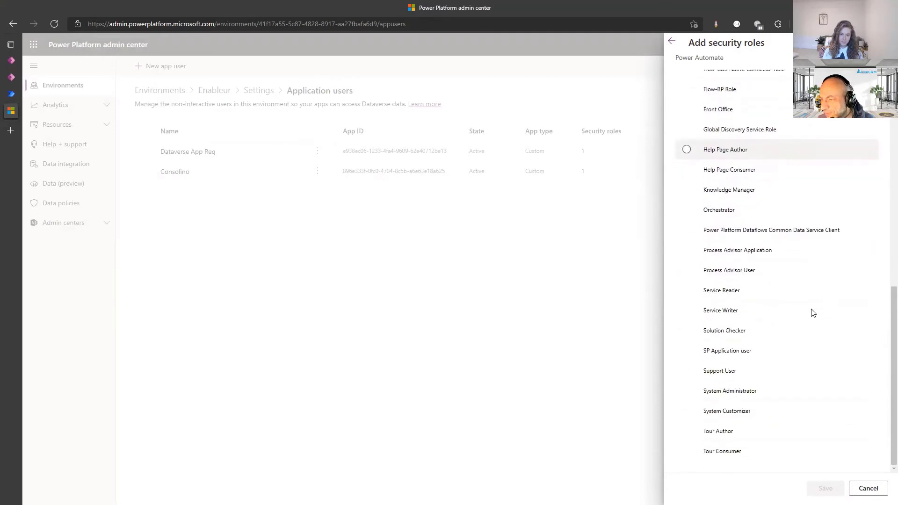
click(729, 411)
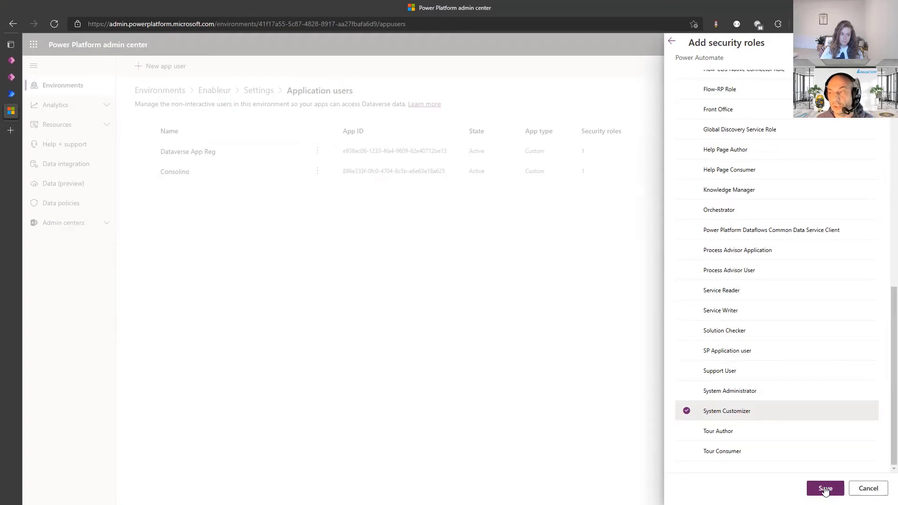
click(825, 489)
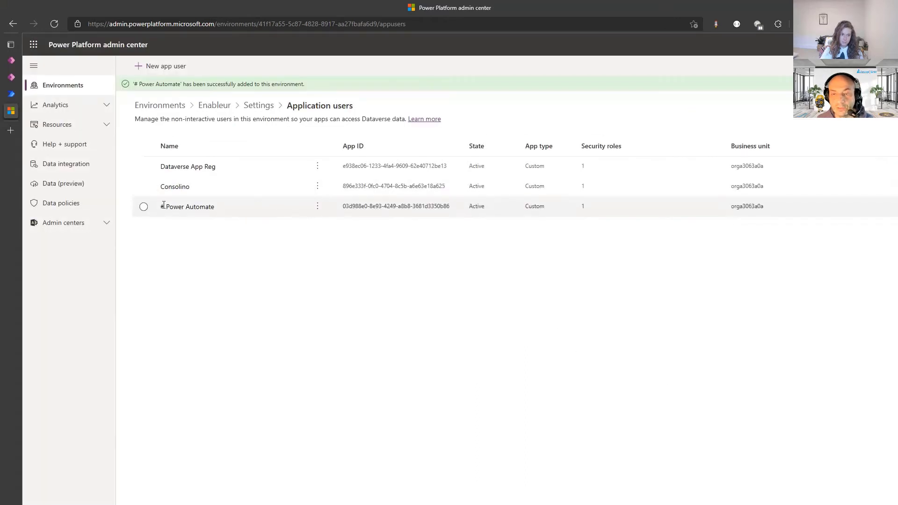
click(315, 213)
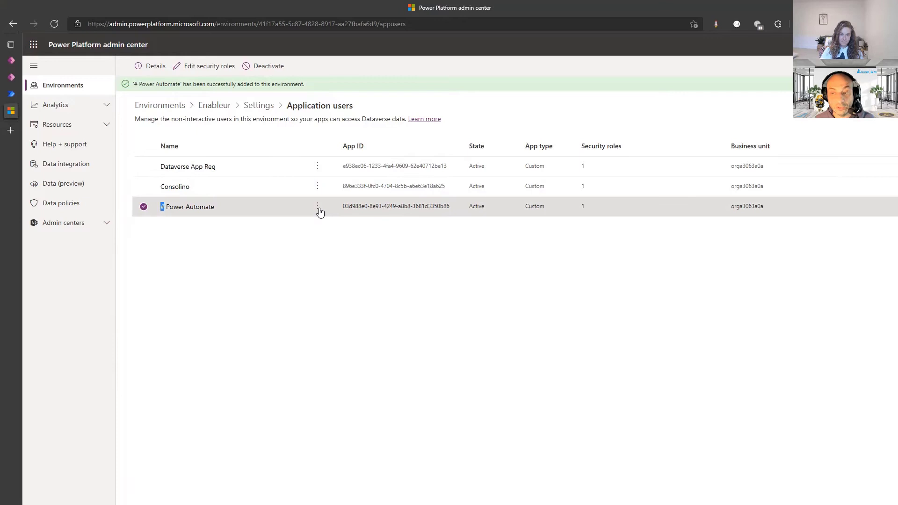
click(318, 209)
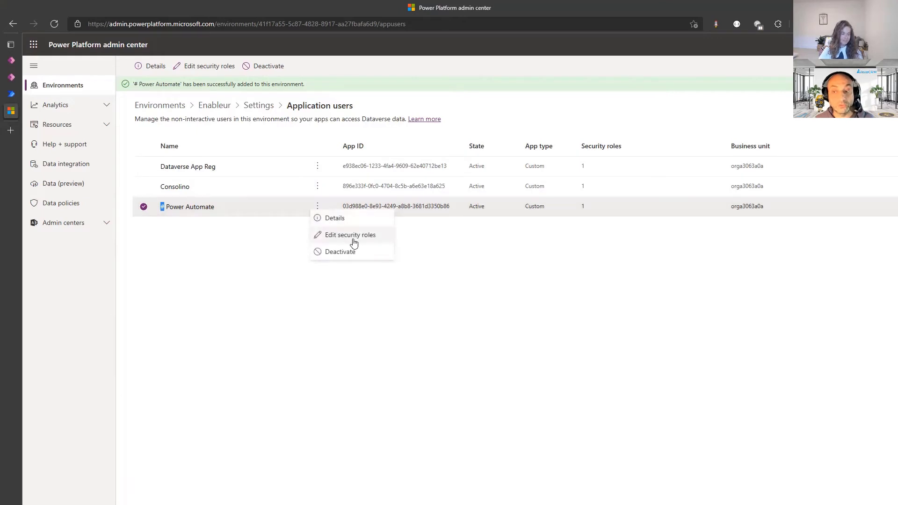
click(318, 207)
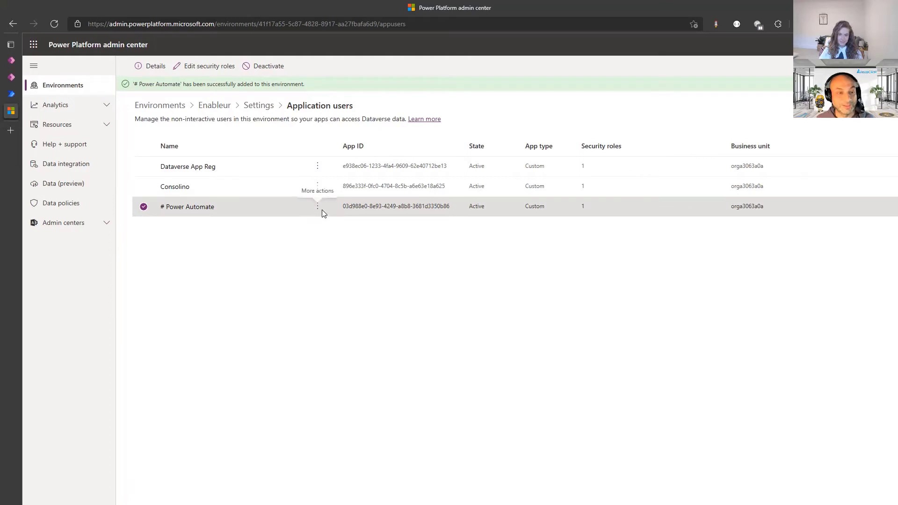
click(319, 210)
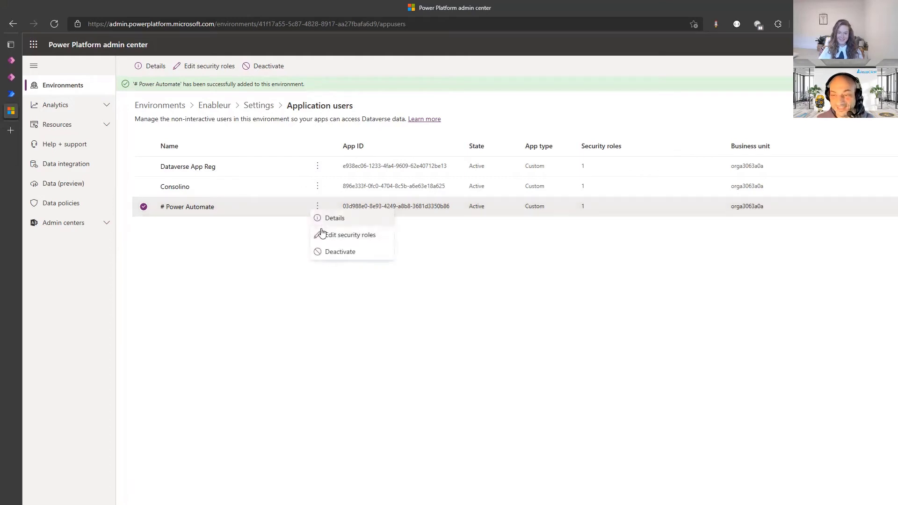
key(Escape)
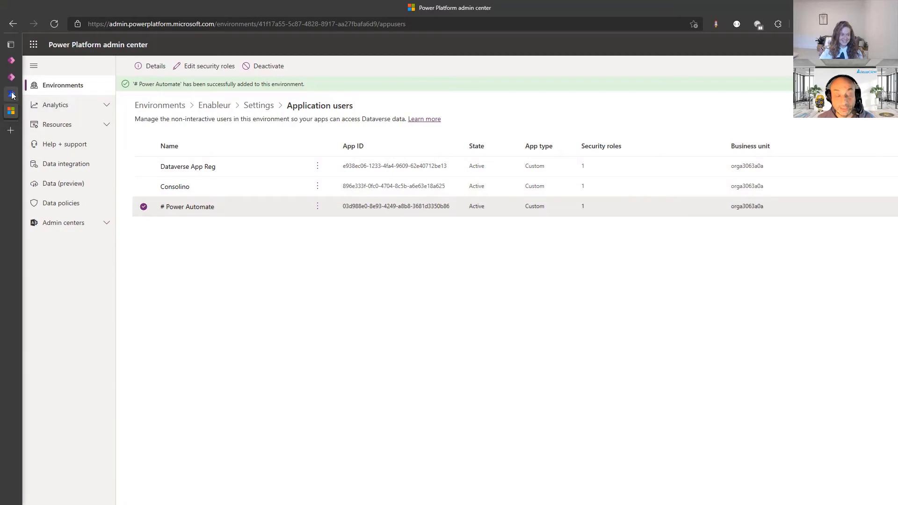
Step: In the Paranoid CEO flow, expand the trigger and choose + New connection reference
click(46, 92)
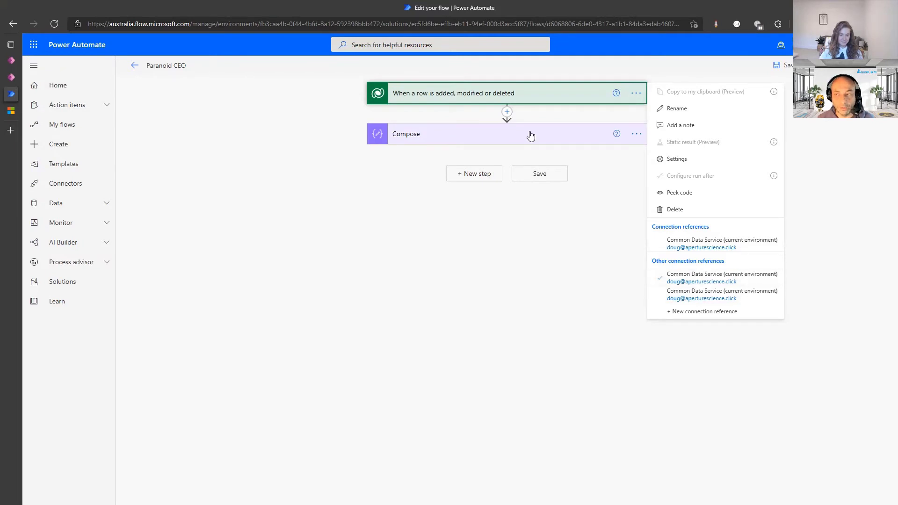
click(529, 97)
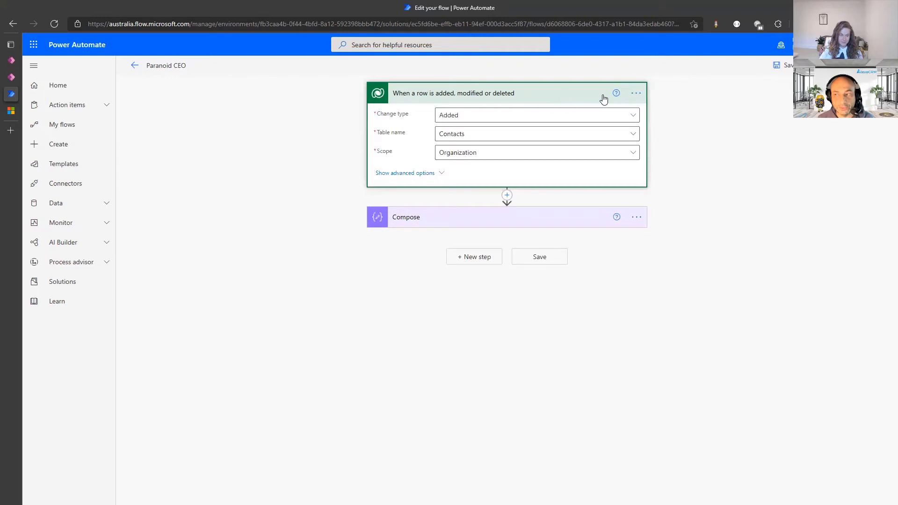
click(637, 94)
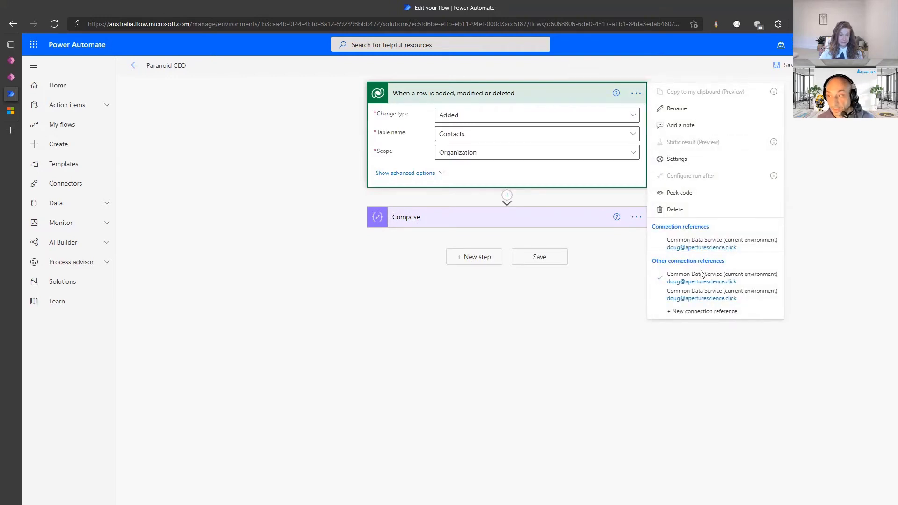
click(704, 313)
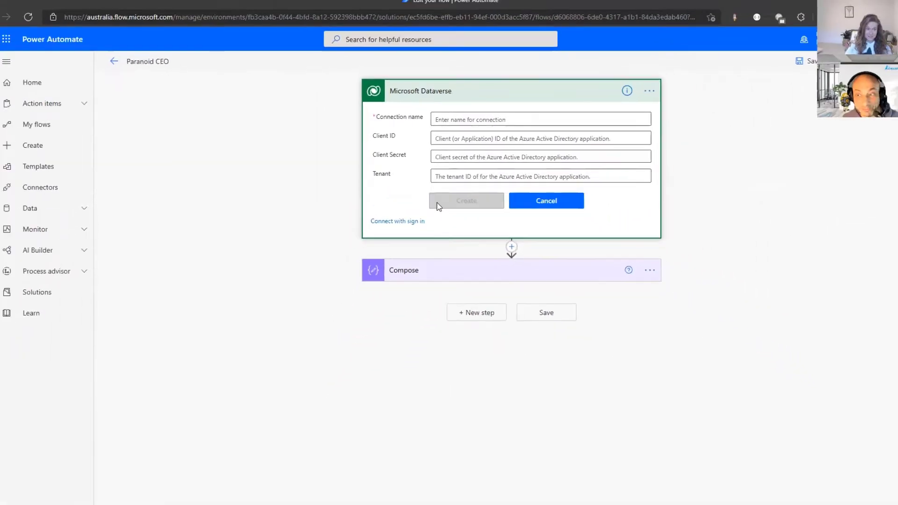
Step: Name the connection 'Power Automate Connection' and enter the client ID, secret and tenant
click(450, 119)
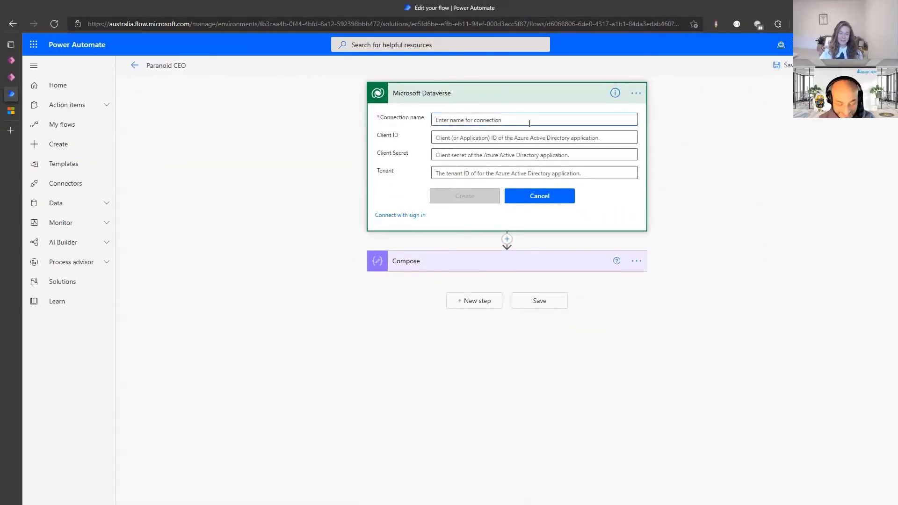
text(POwe)
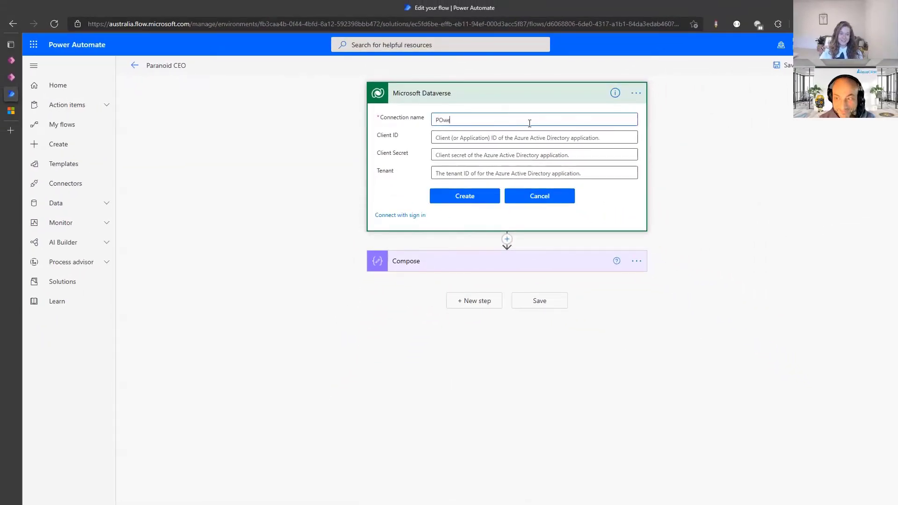
text(r Automate)
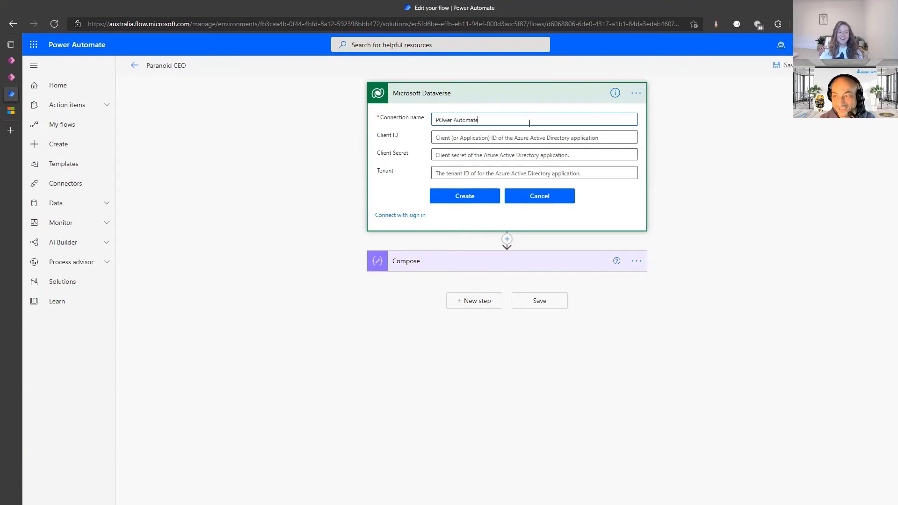
key(Delete)
text(o)
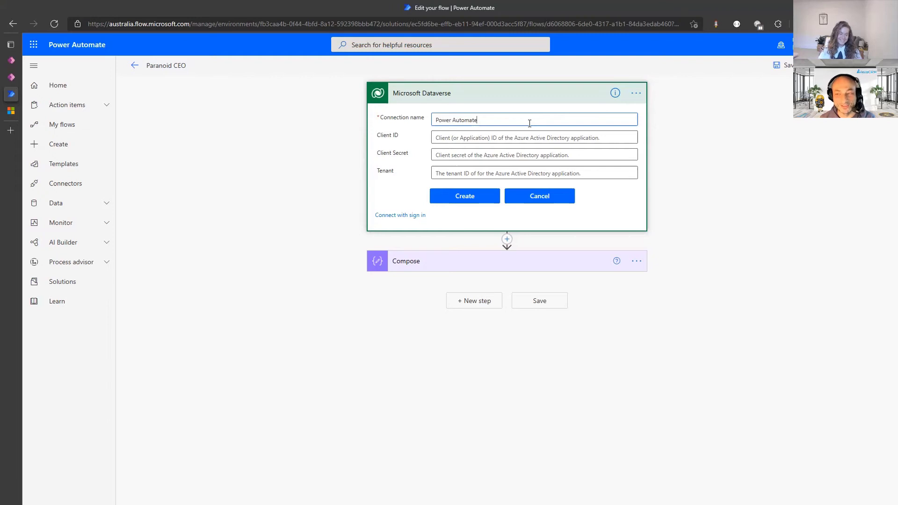
text(Connection)
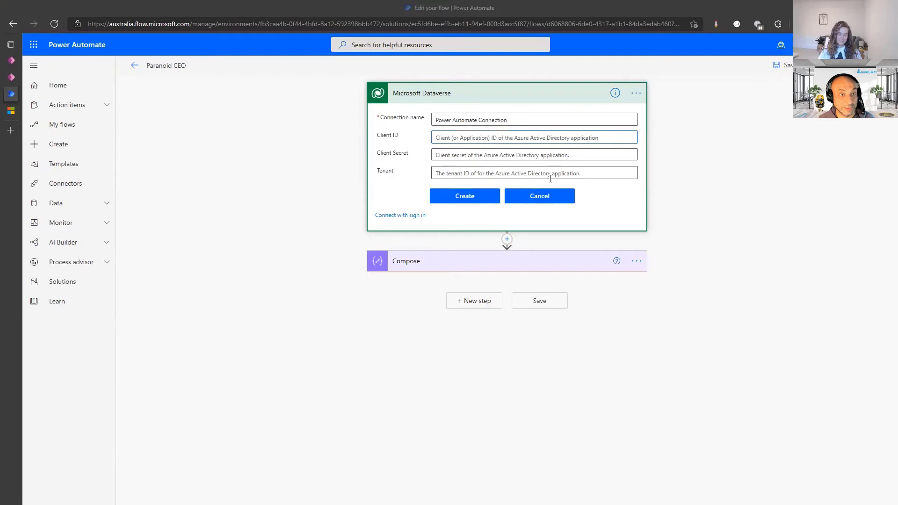
key(alt+Tab)
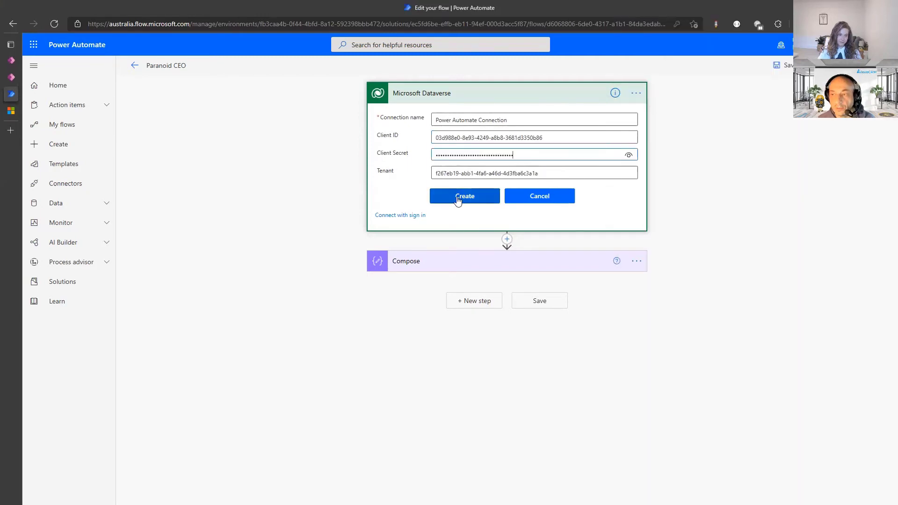
Step: Create the connection, confirm the trigger uses it, and save the flow
click(464, 196)
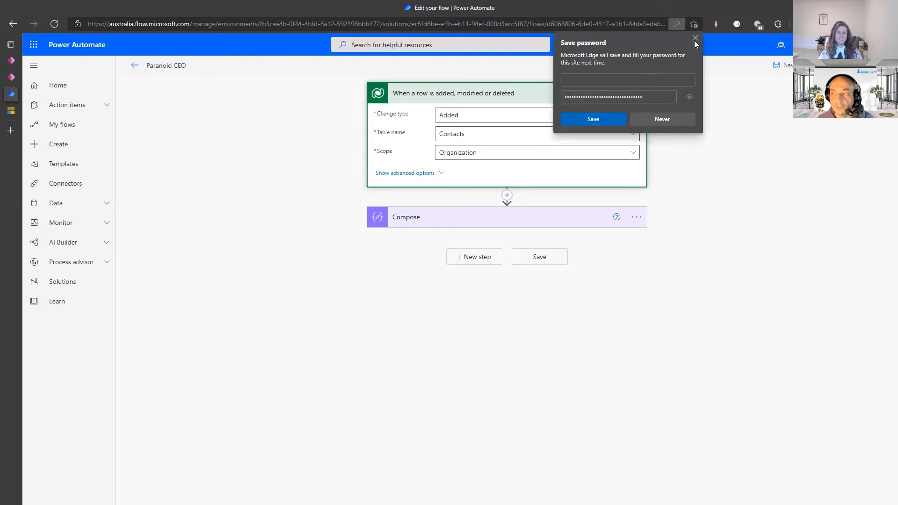
click(695, 39)
click(636, 93)
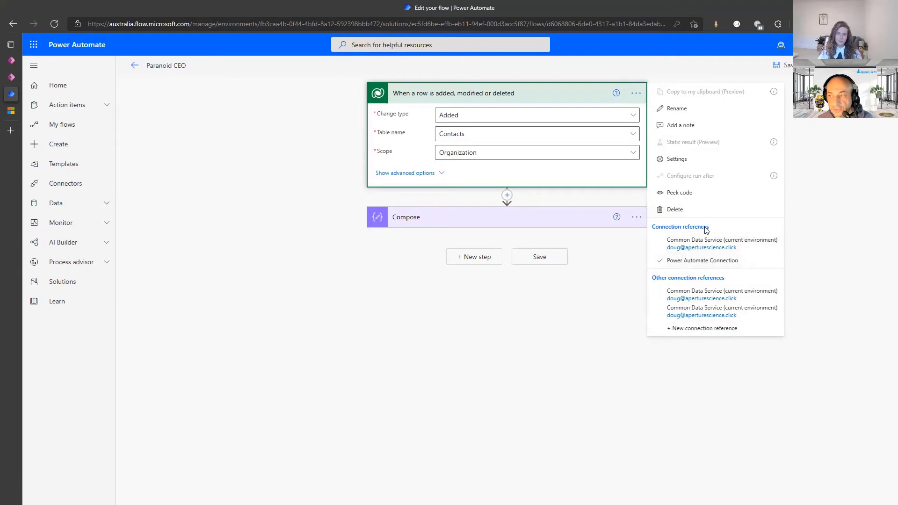
click(824, 193)
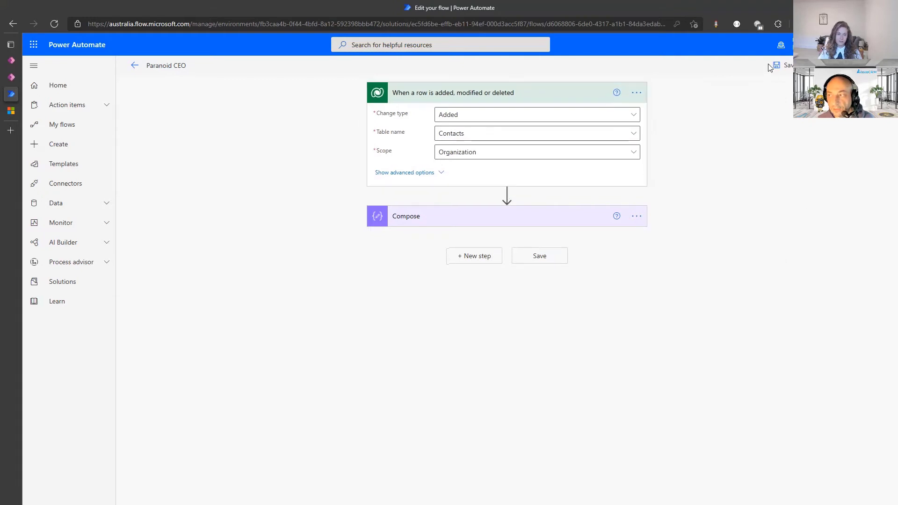
click(540, 257)
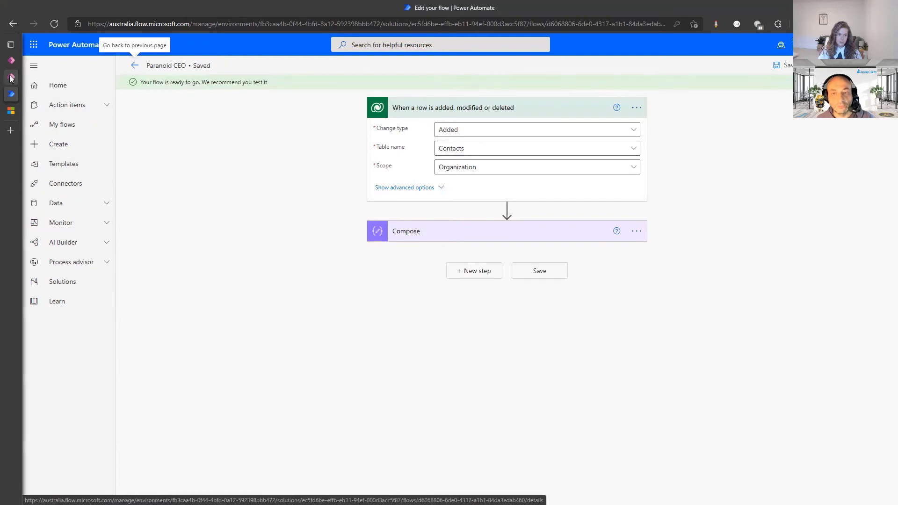
Step: Edit the Microsoft Dataverse connection reference in the Wake Up Jeff solution
mouse_move(20, 79)
click(20, 60)
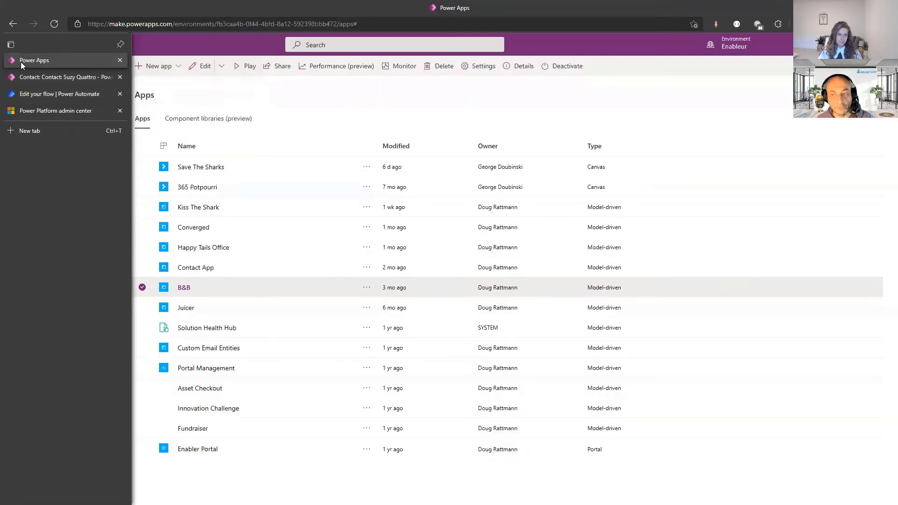
click(67, 243)
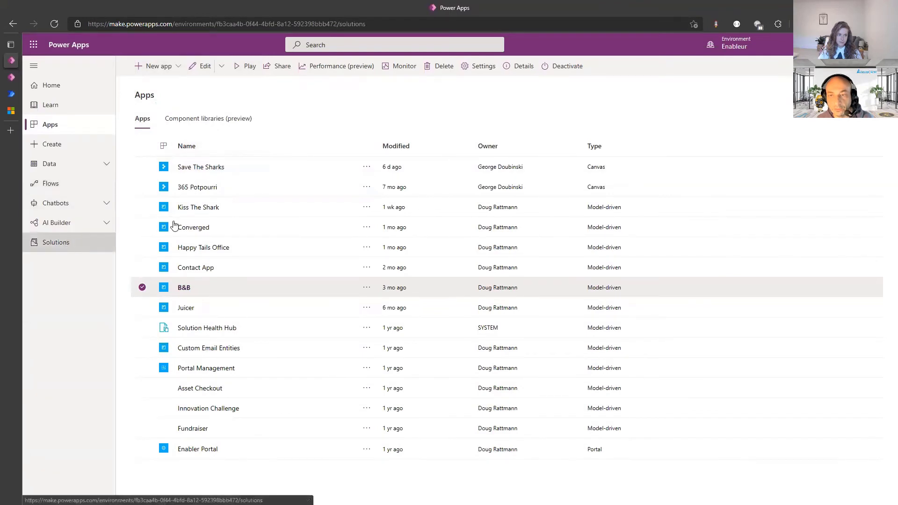
click(174, 143)
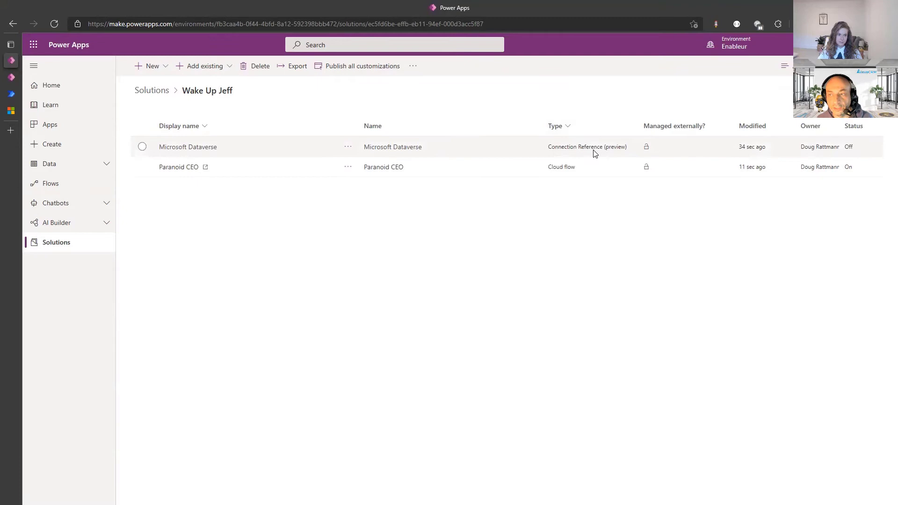
click(253, 154)
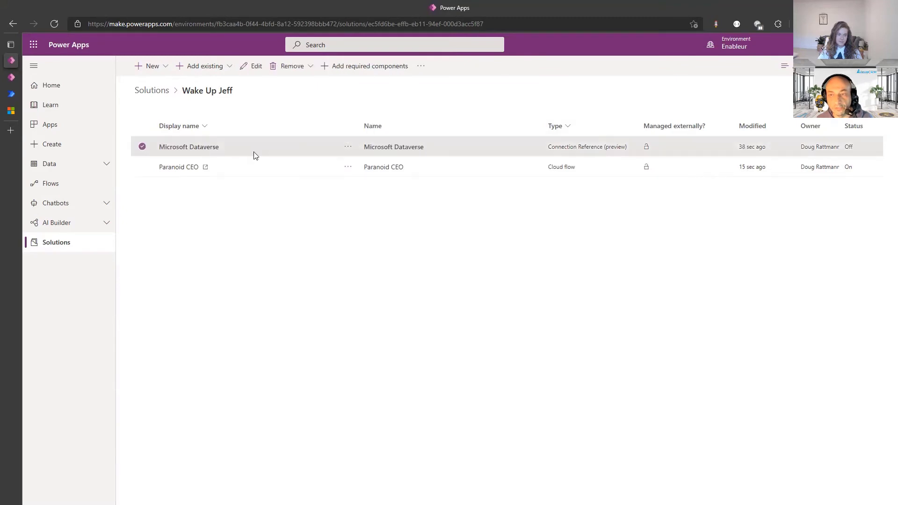
click(347, 147)
click(369, 163)
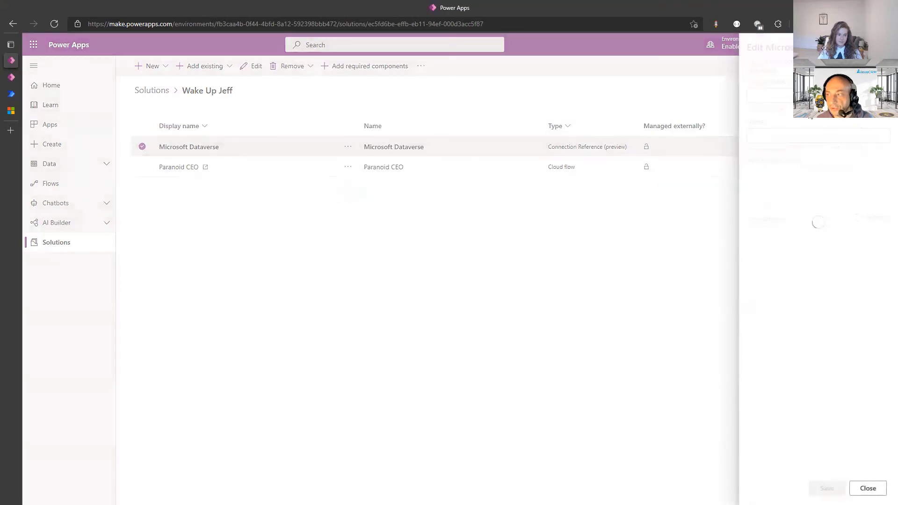
Step: Rename it Jeff Connection Reference, link Power Automate Connection, and save the changes
click(786, 96)
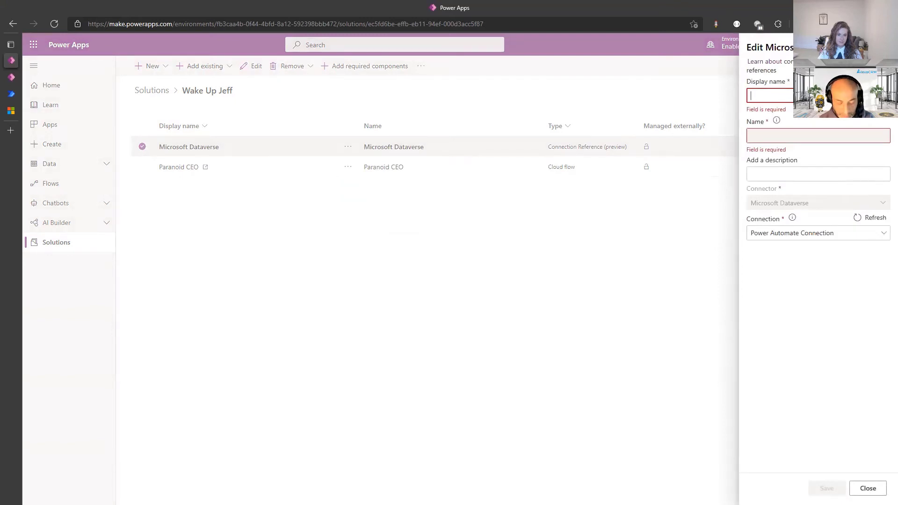
text(Jeff Connectio)
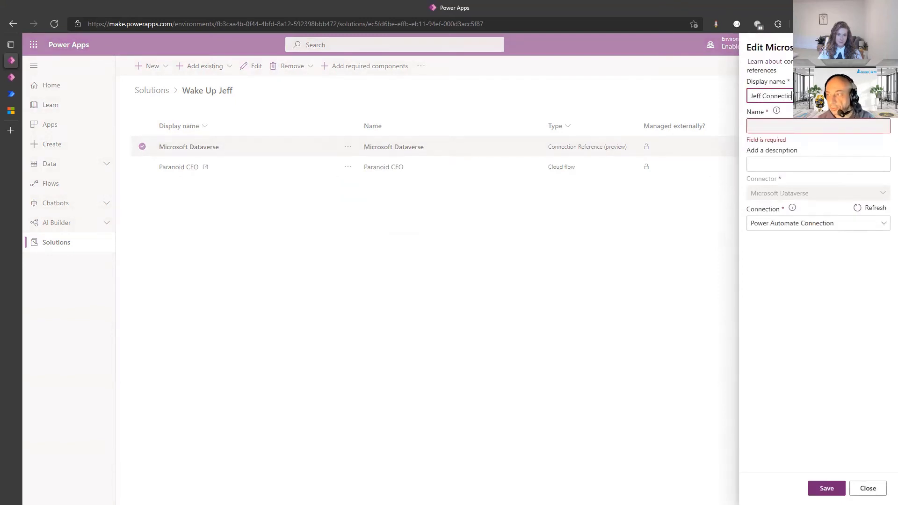
text(n)
click(818, 223)
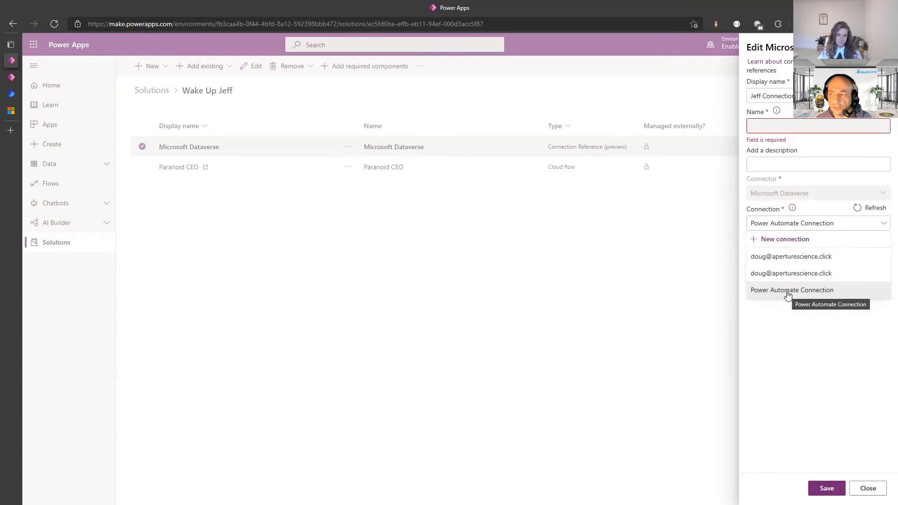
click(788, 292)
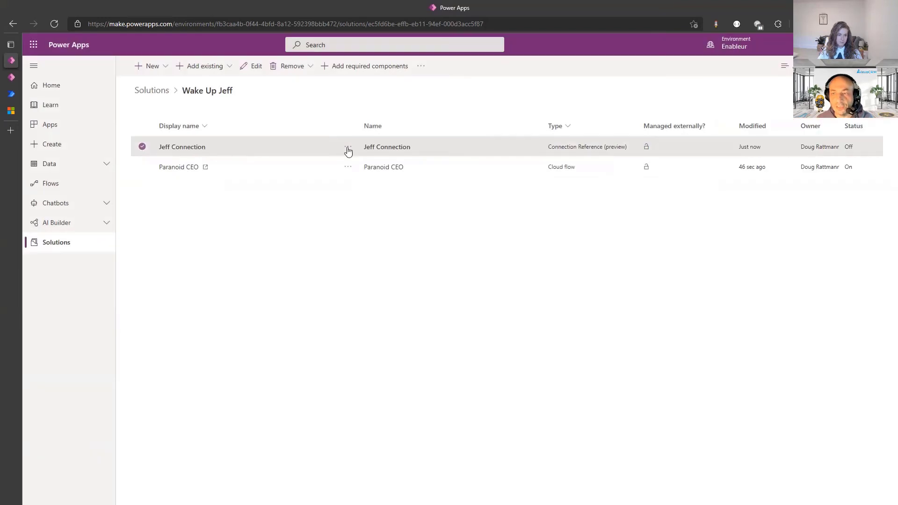
click(348, 150)
click(362, 166)
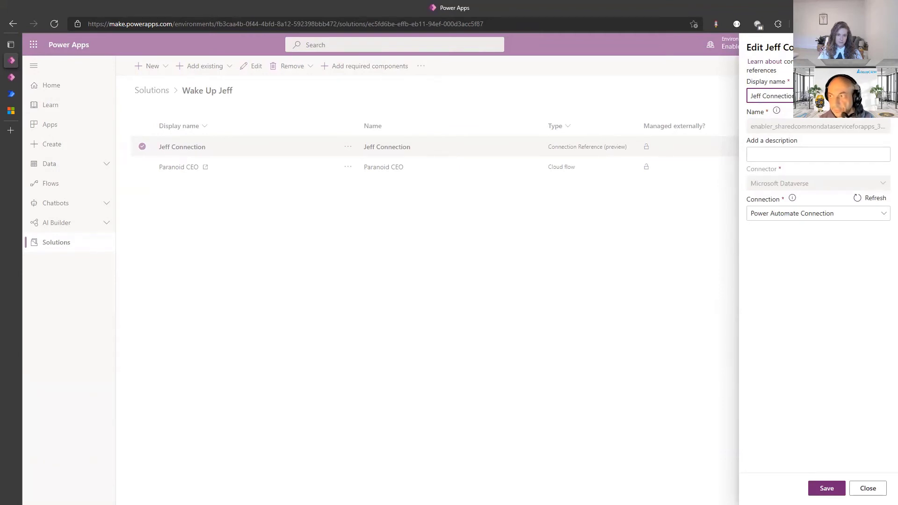
click(827, 487)
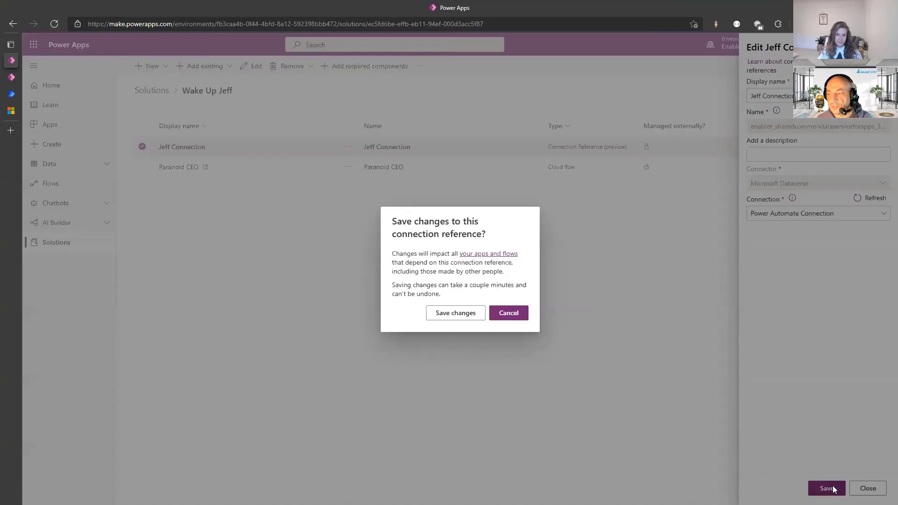
click(460, 313)
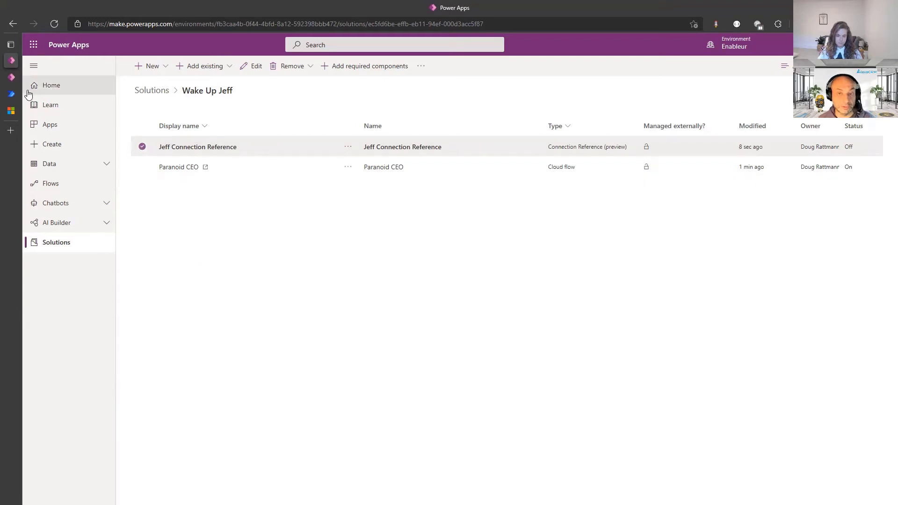
mouse_move(12, 126)
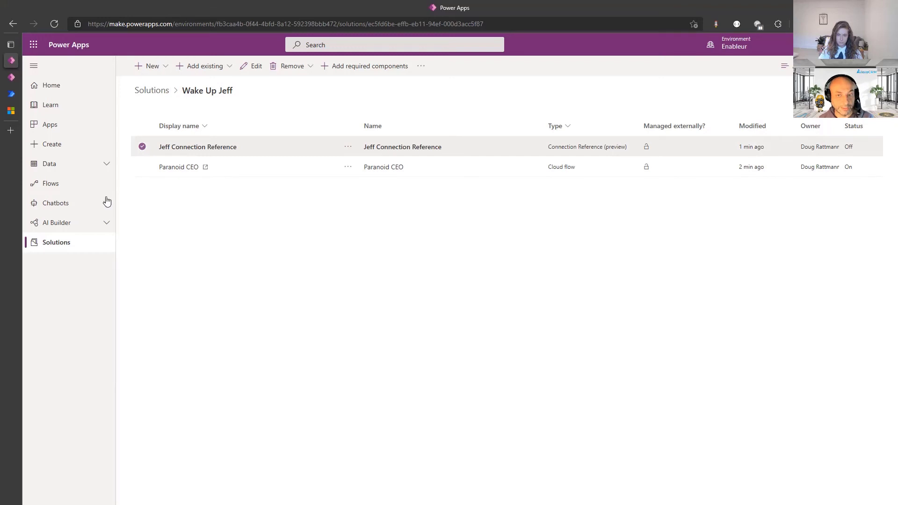
Step: Browse the Microsoft Dataverse connectors under Connections > New connection, then cancel
click(104, 163)
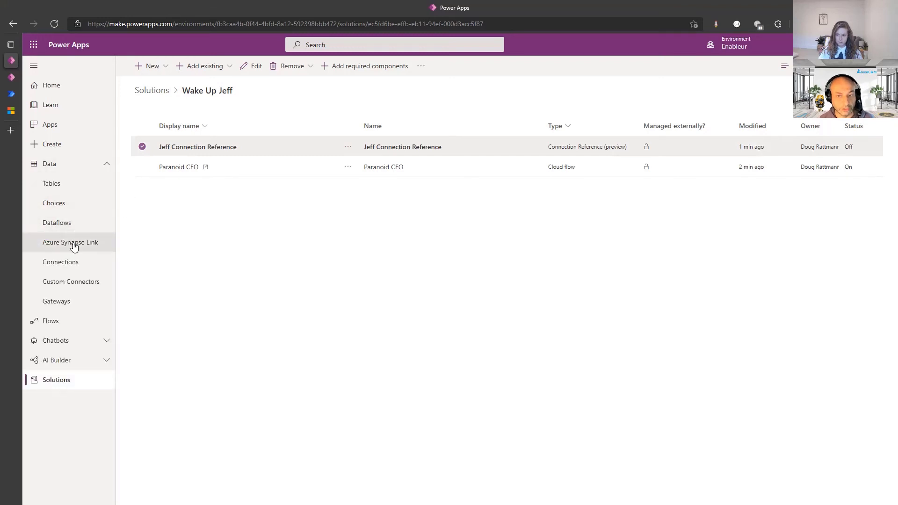
click(71, 265)
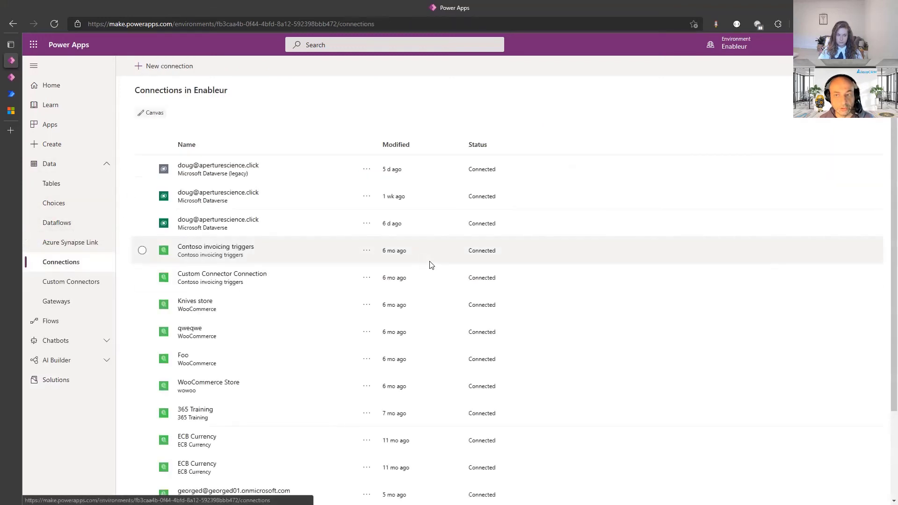
click(167, 70)
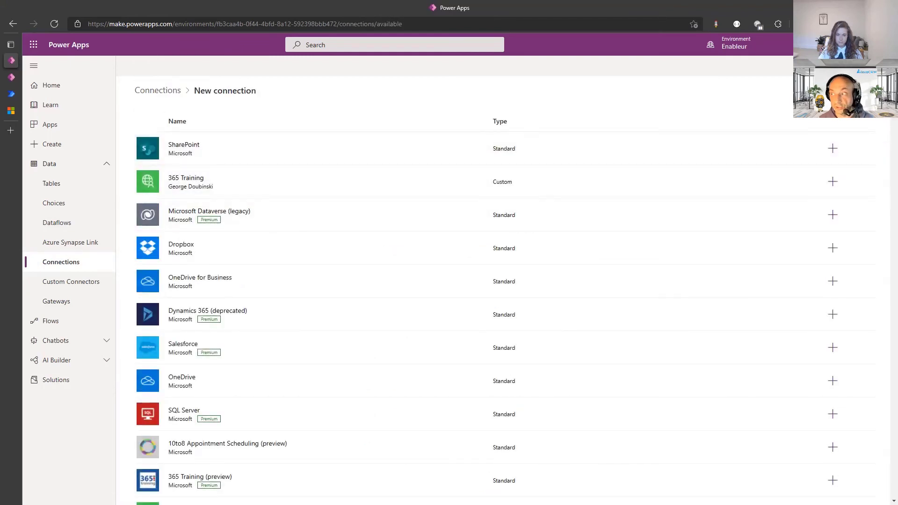
text(data)
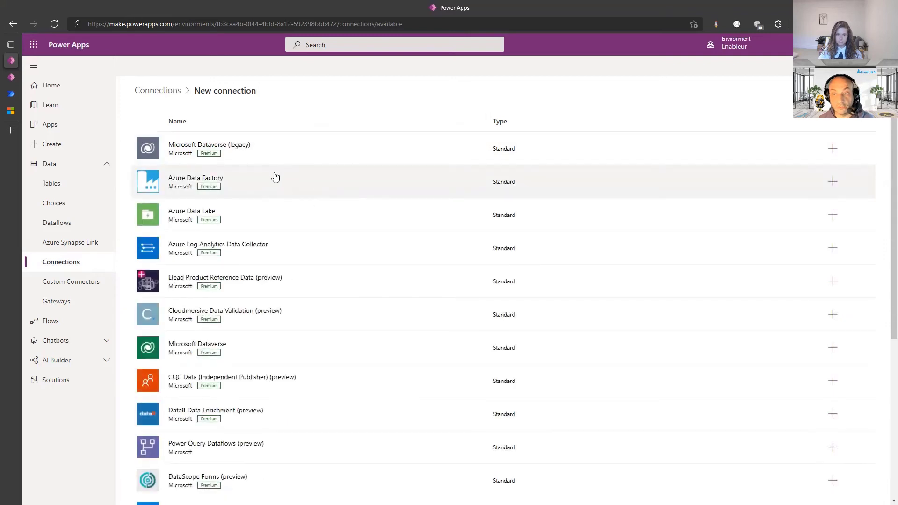
text(verse)
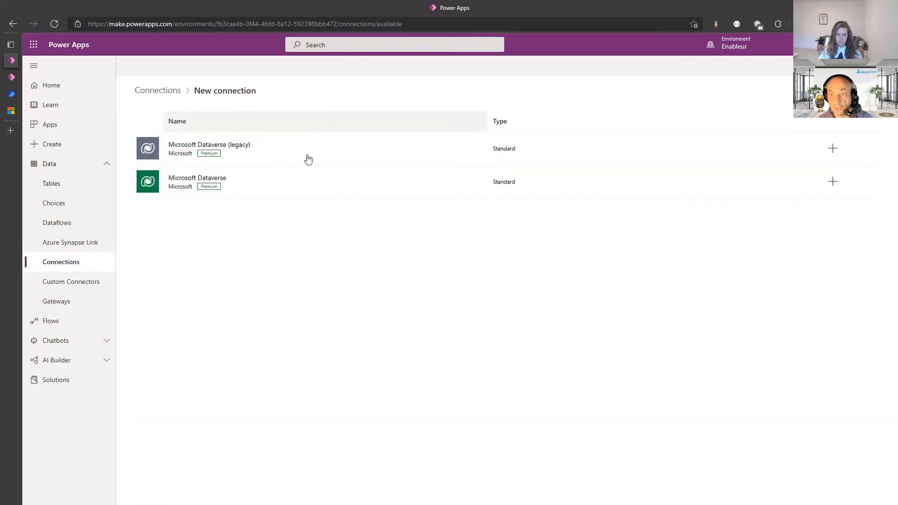
click(833, 182)
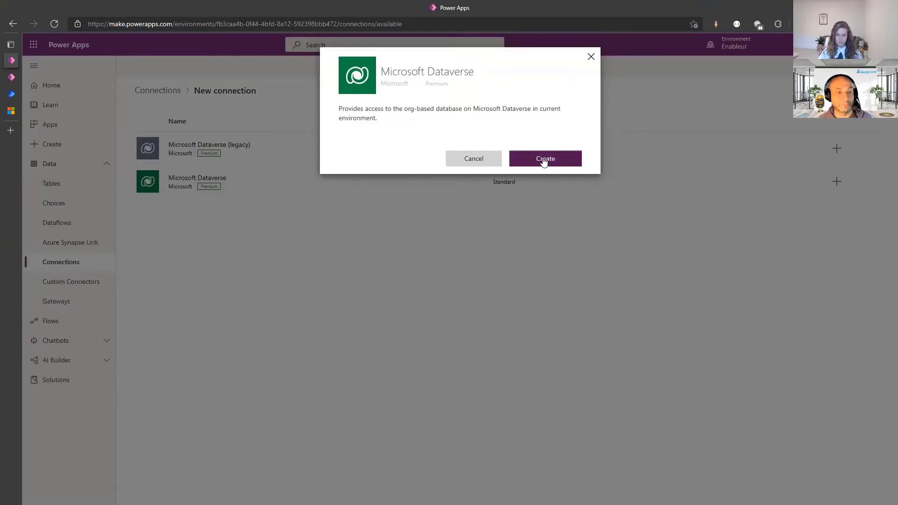
click(487, 167)
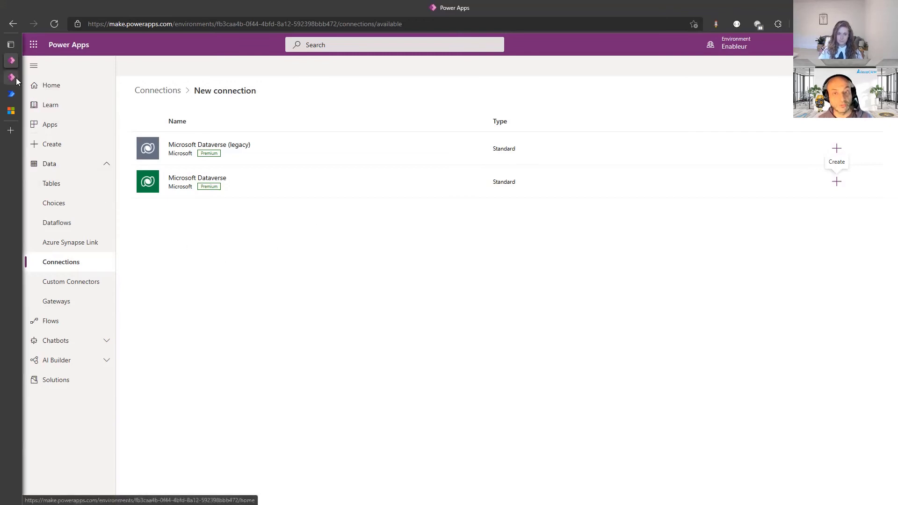
mouse_move(15, 80)
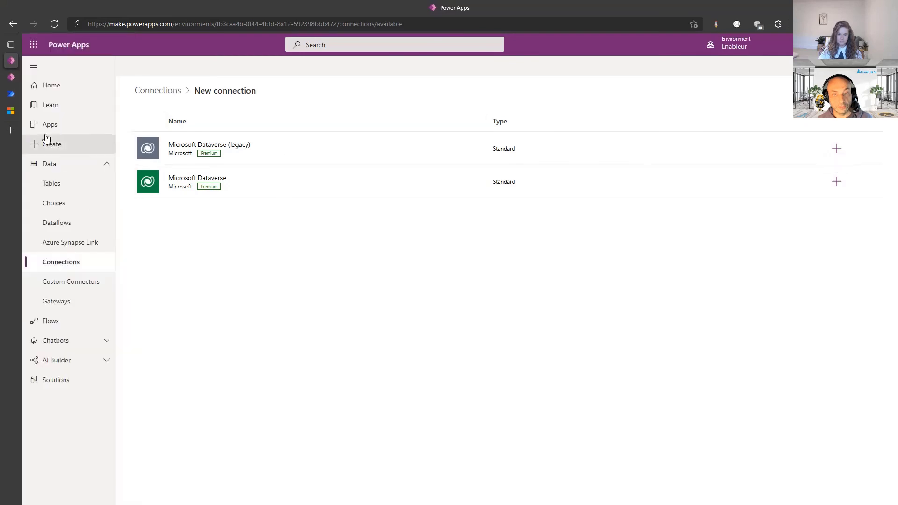
Step: Confirm Jeff Connection Reference in Wake Up Jeff uses Power Automate Connection
click(77, 379)
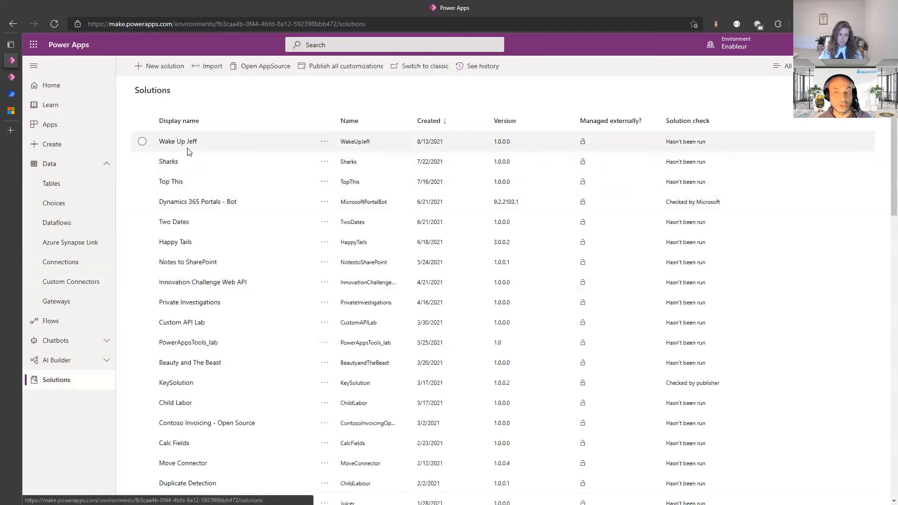
click(189, 145)
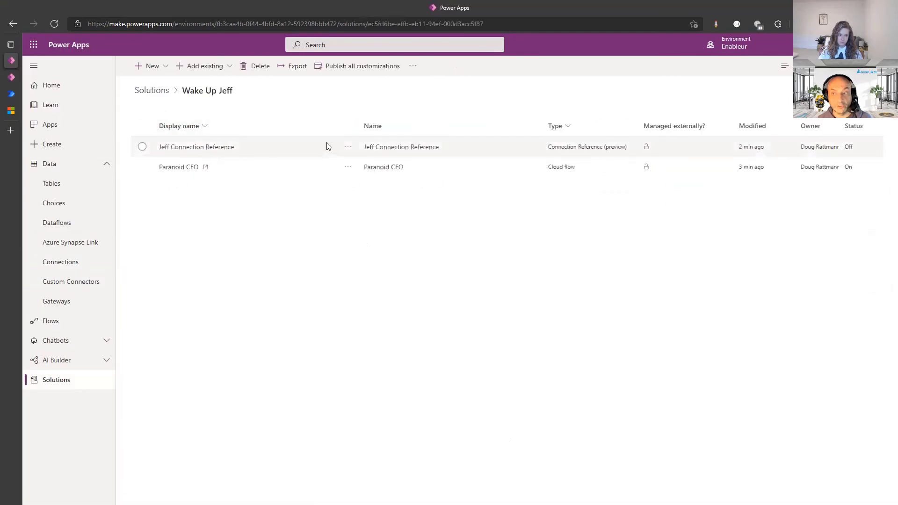
click(348, 147)
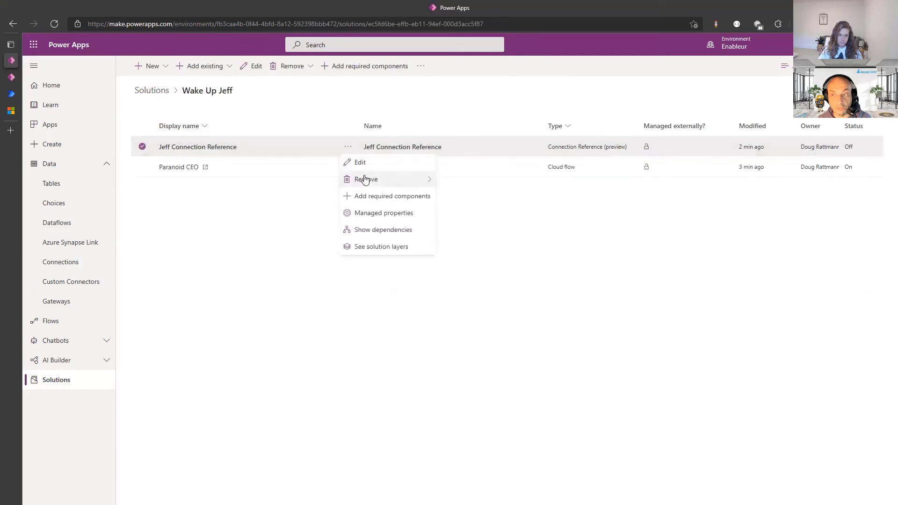
click(360, 162)
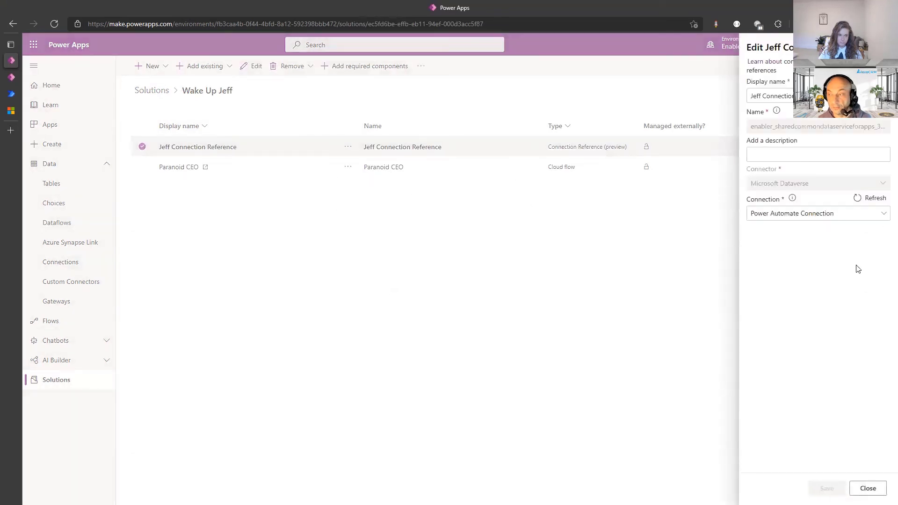
click(866, 215)
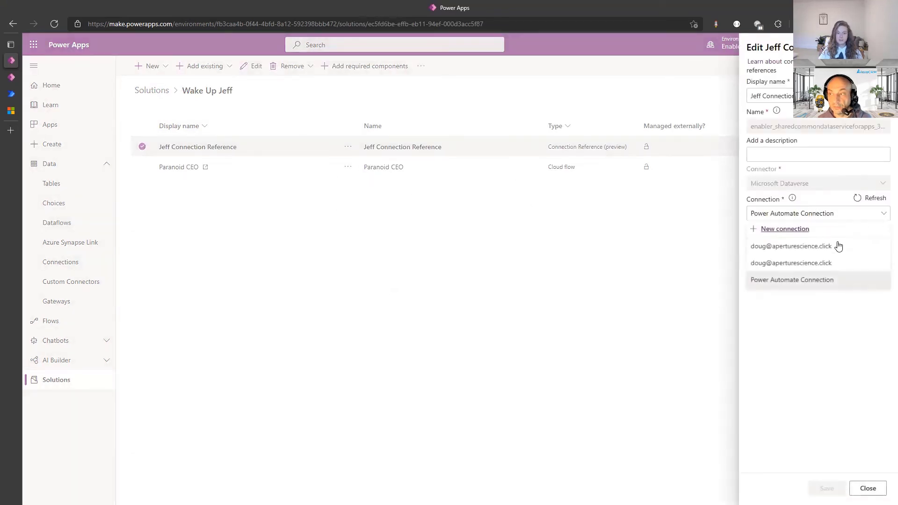
click(795, 280)
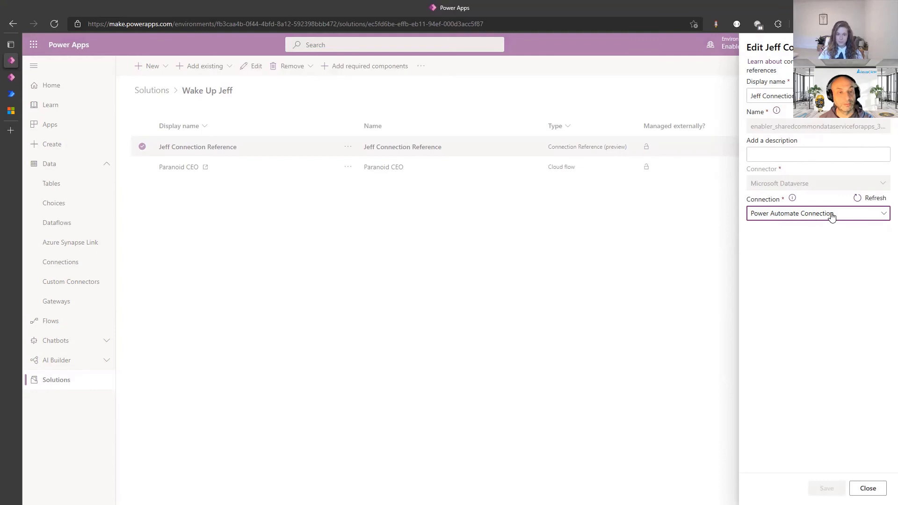
key(Escape)
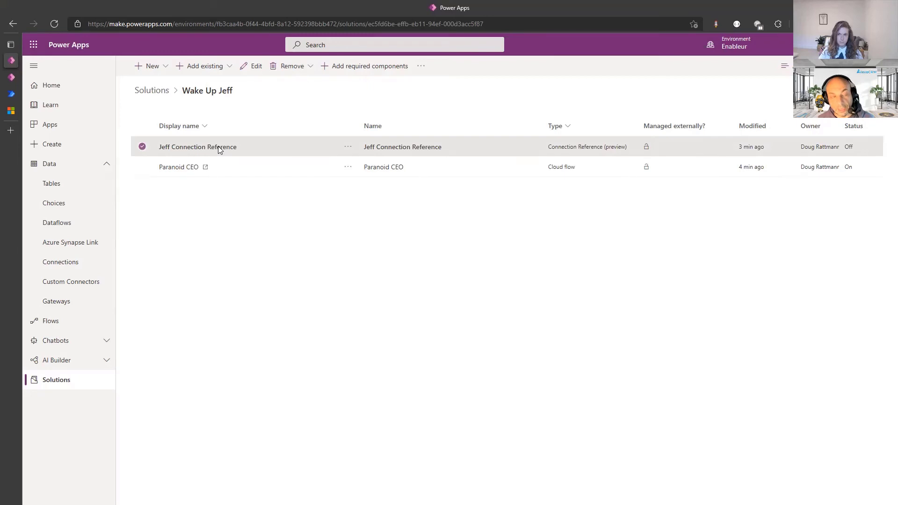
Step: Create a new contact with the first and last name entered, and save it
click(17, 79)
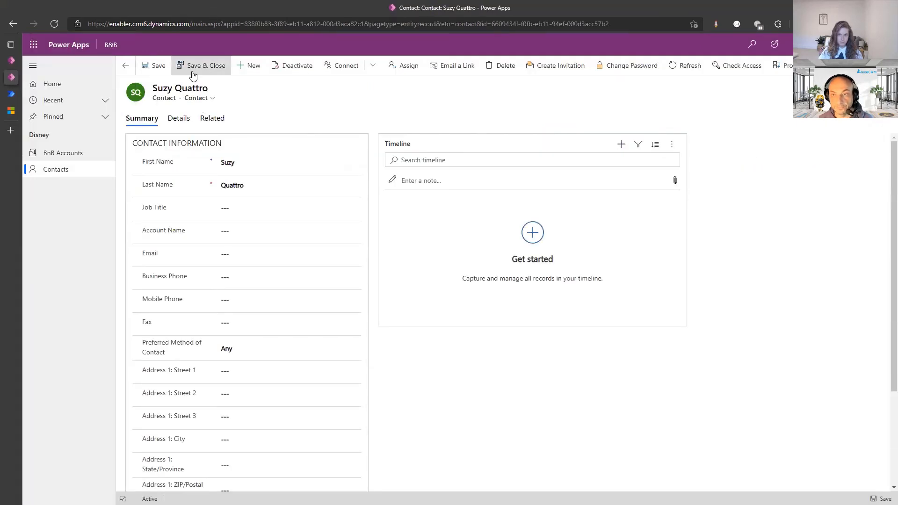
click(251, 65)
click(321, 162)
text(Jeff)
key(Tab)
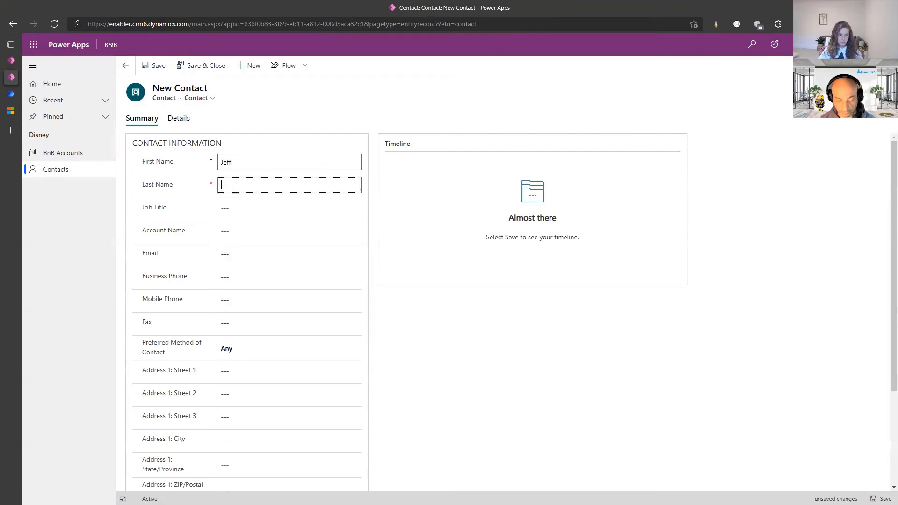
text(Bridges)
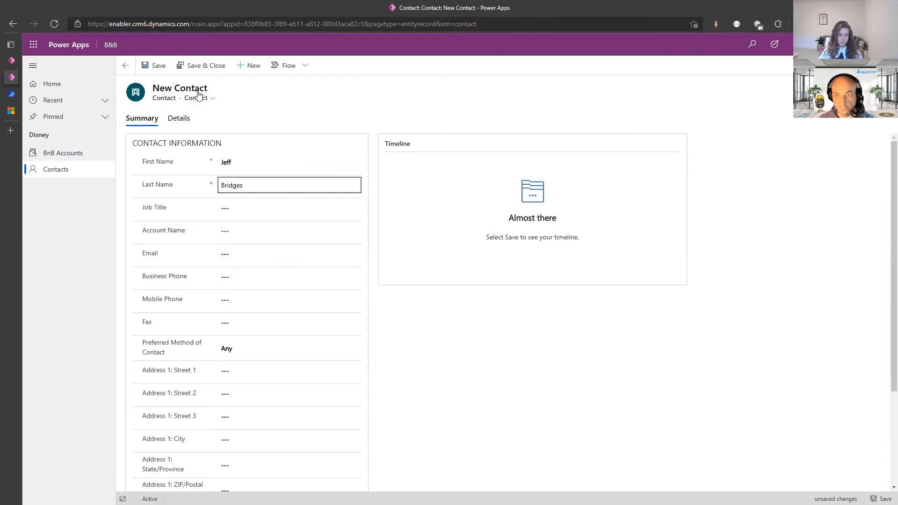
click(154, 65)
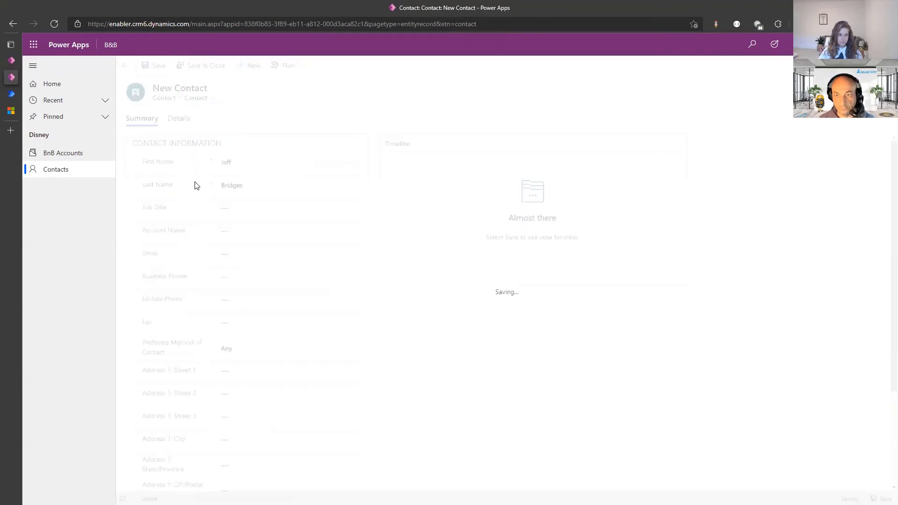
Step: Leave the Paranoid CEO flow editor for its details page without saving
click(11, 94)
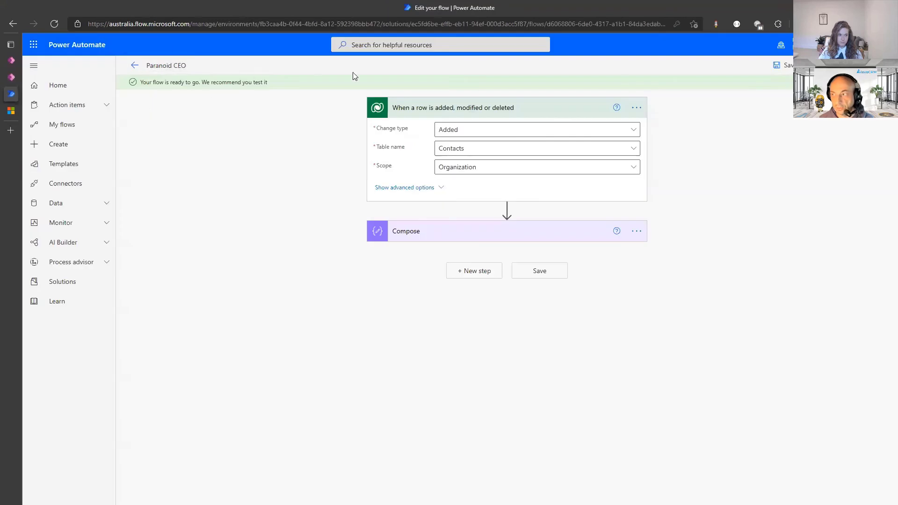
click(134, 65)
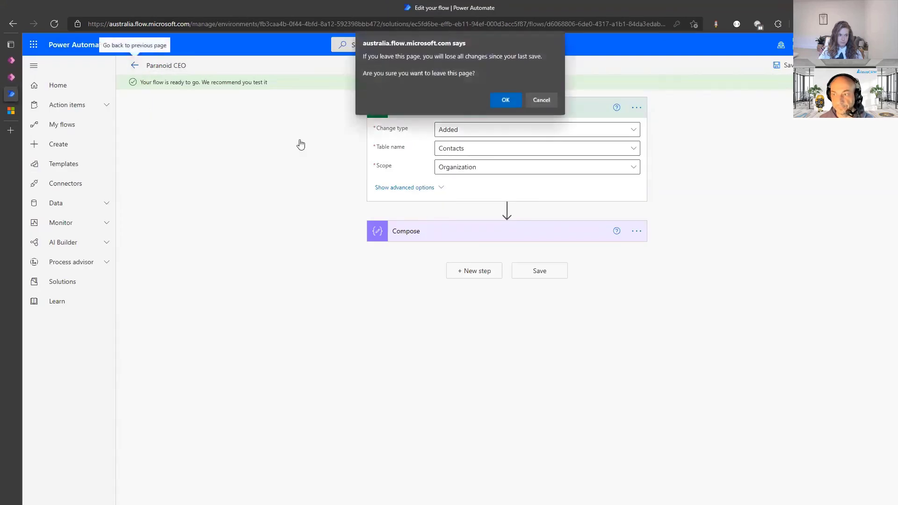
click(502, 99)
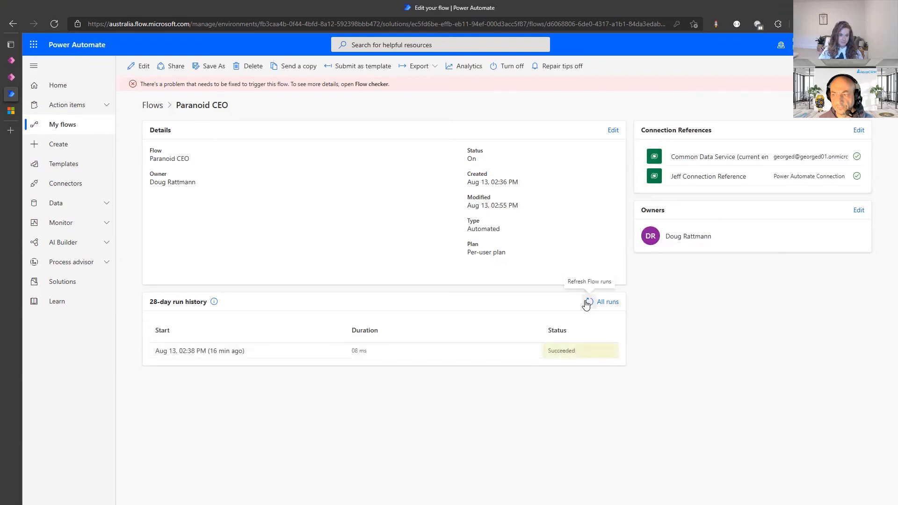
Step: Refresh the run history and expand the trigger error in Flow checker
click(588, 303)
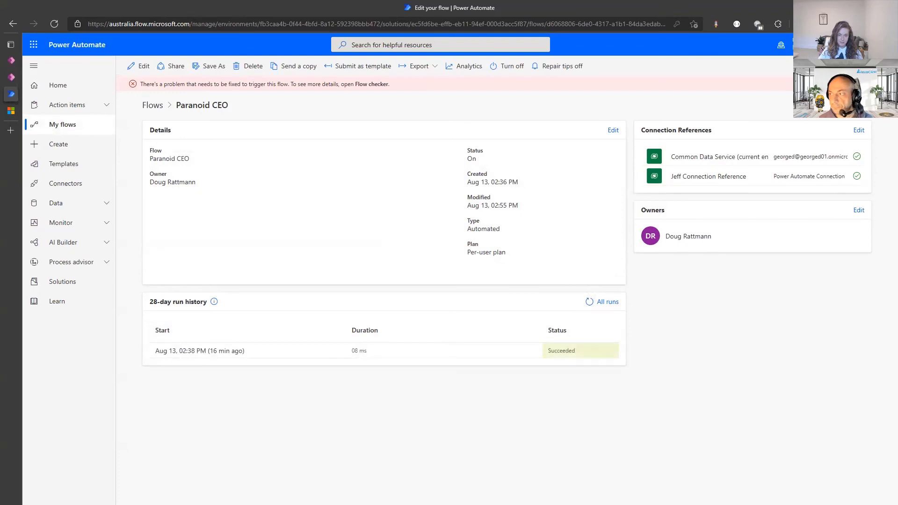
click(371, 84)
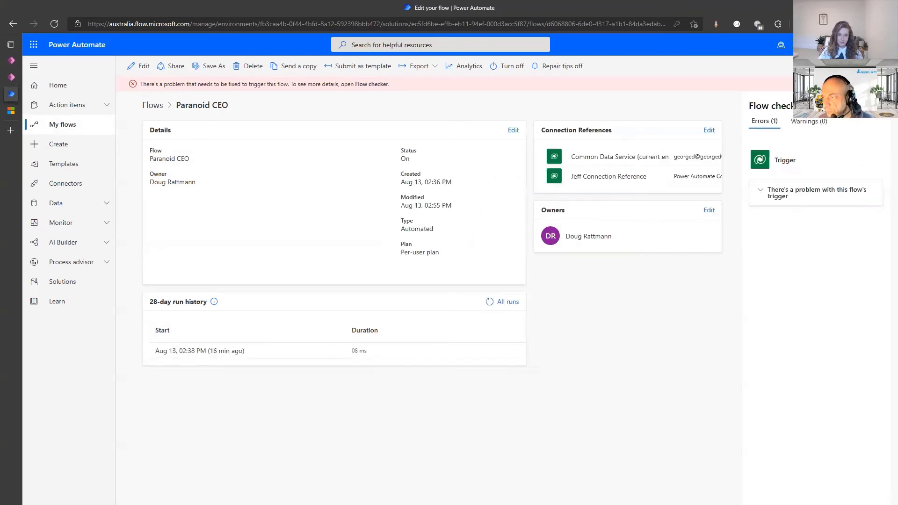
click(794, 198)
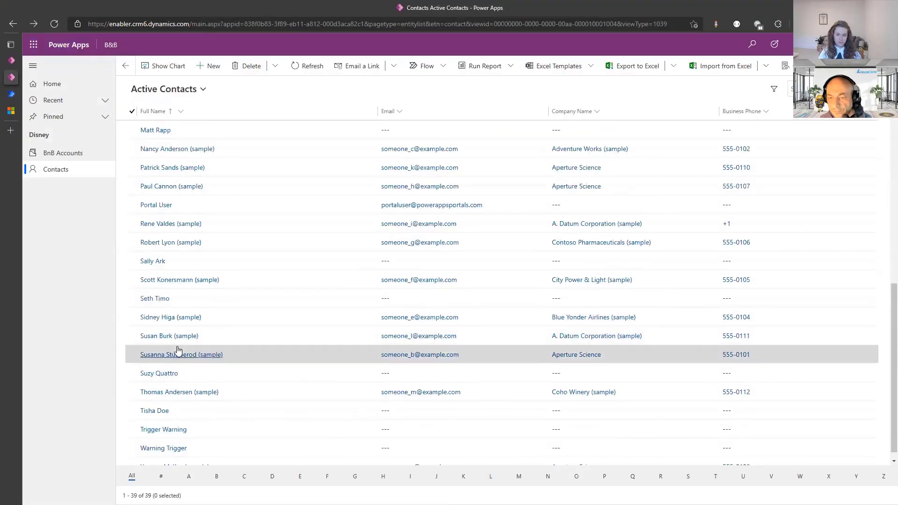
Step: Tick the Suzy Quattro row in the Active Contacts list
click(133, 373)
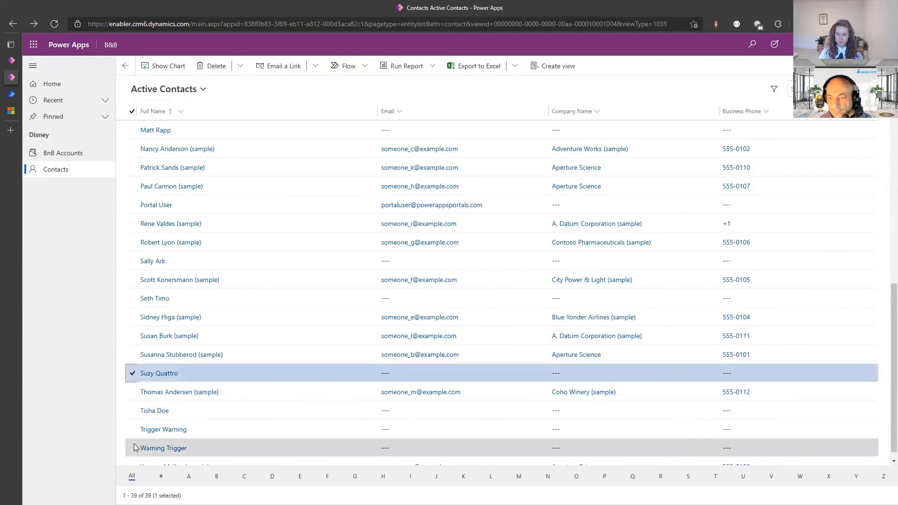
scroll(173, 416, down, 1)
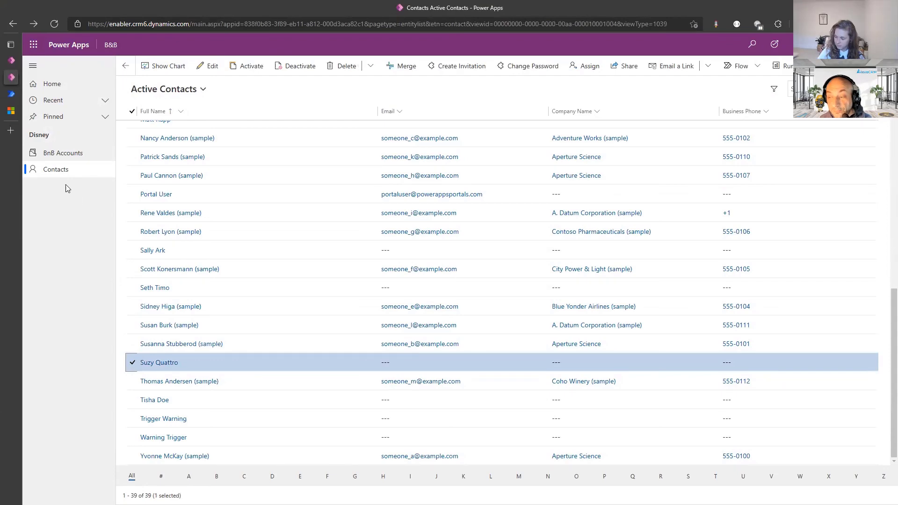
Step: Swap System Customizer for System Administrator on the # Power Automate app user and save
click(79, 93)
click(86, 109)
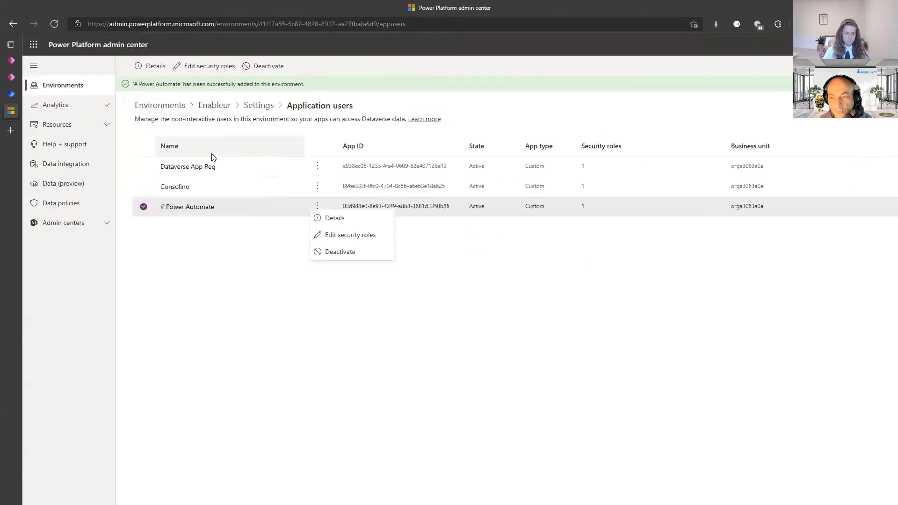
click(332, 234)
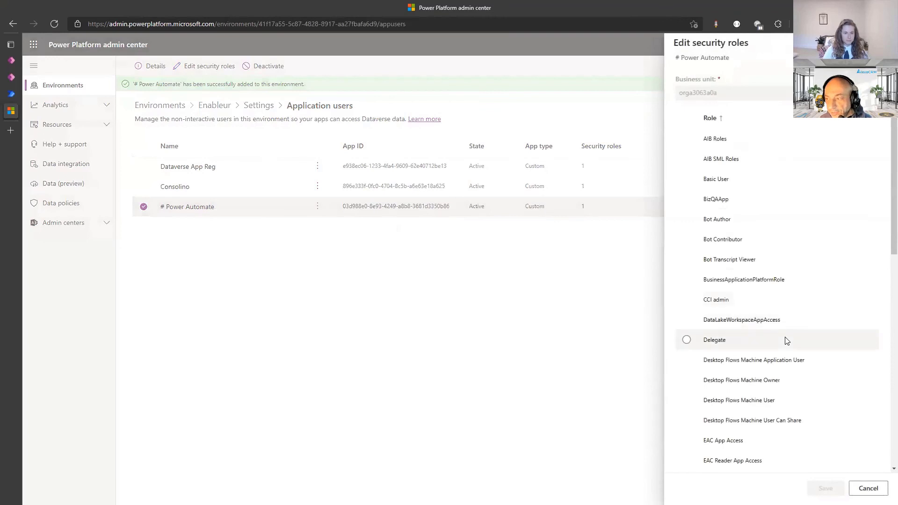
scroll(782, 346, down, 10)
click(715, 391)
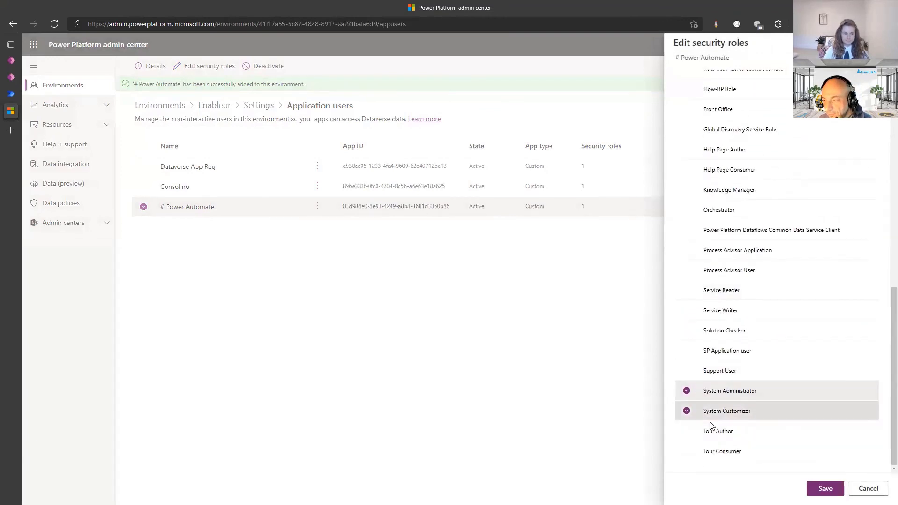
click(687, 411)
click(826, 488)
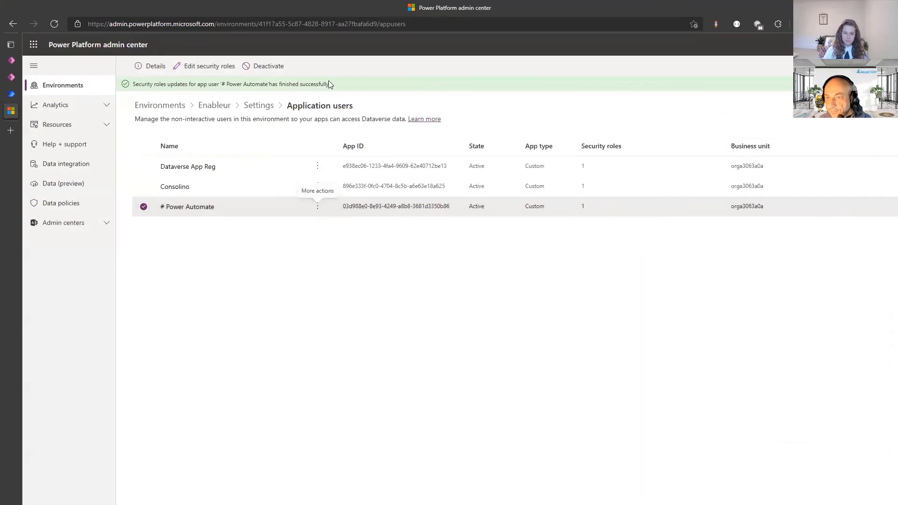
Step: Create a new contact with first name Number and last name Three
mouse_move(12, 94)
click(18, 79)
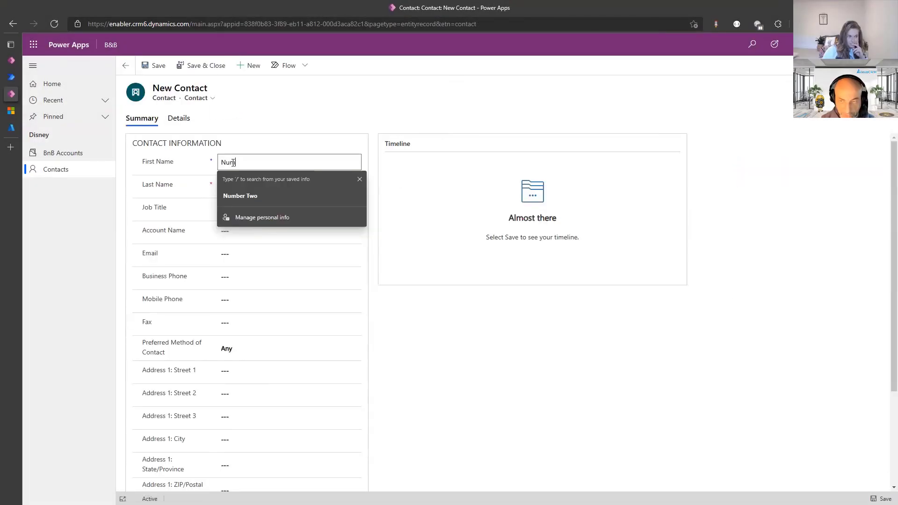
text(ber)
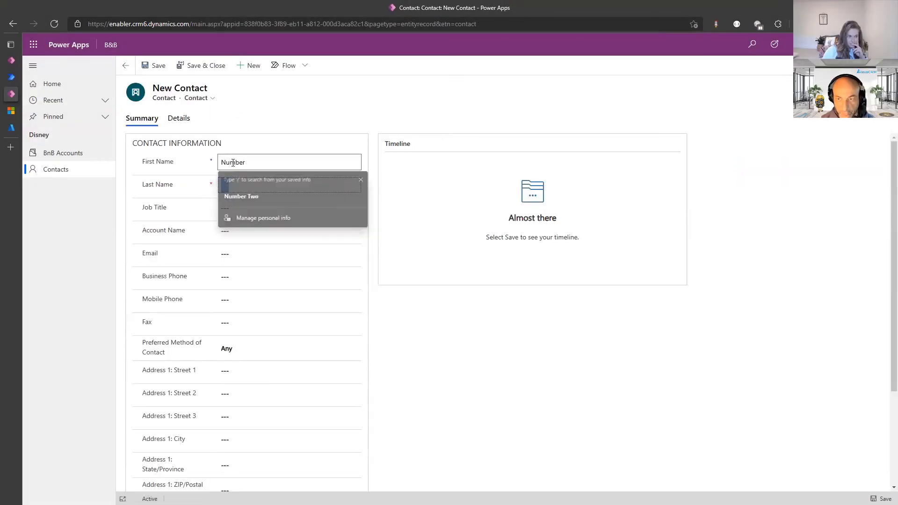
key(Tab)
text(Three)
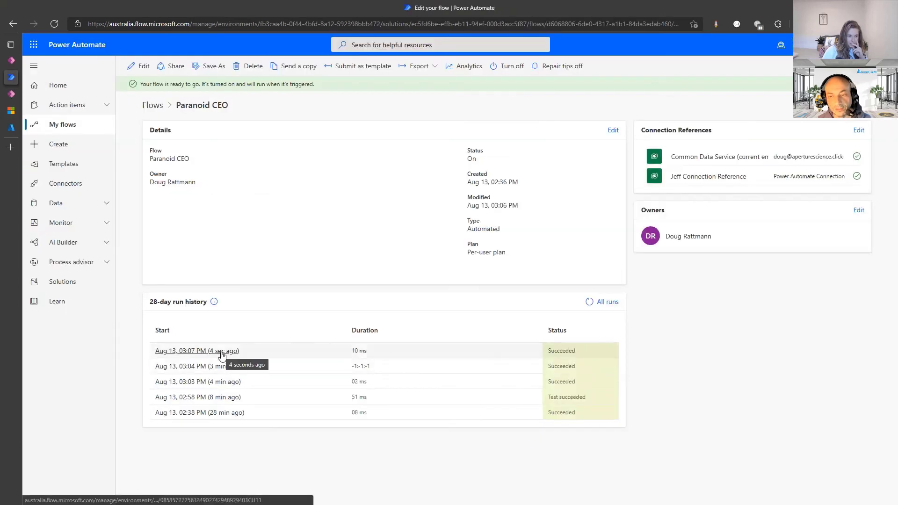
Step: Expand and collapse the trigger details of the newest Paranoid CEO run
click(221, 349)
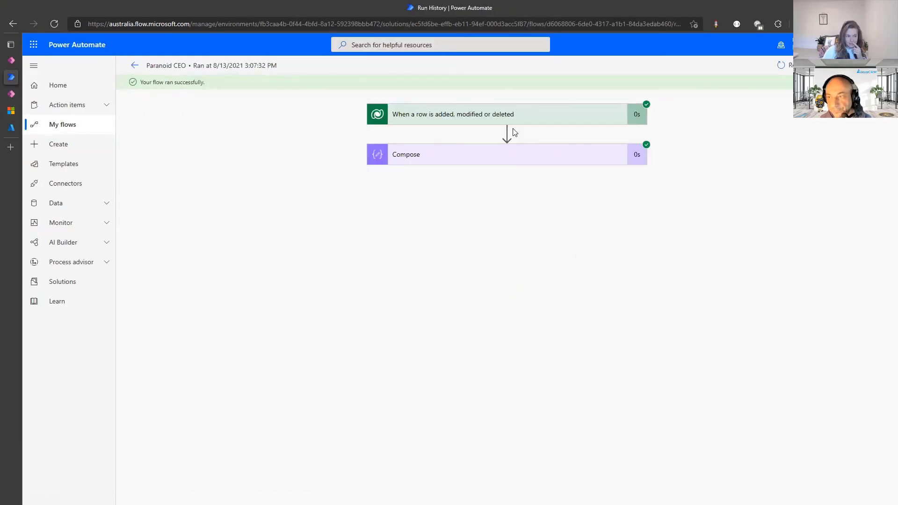
click(507, 116)
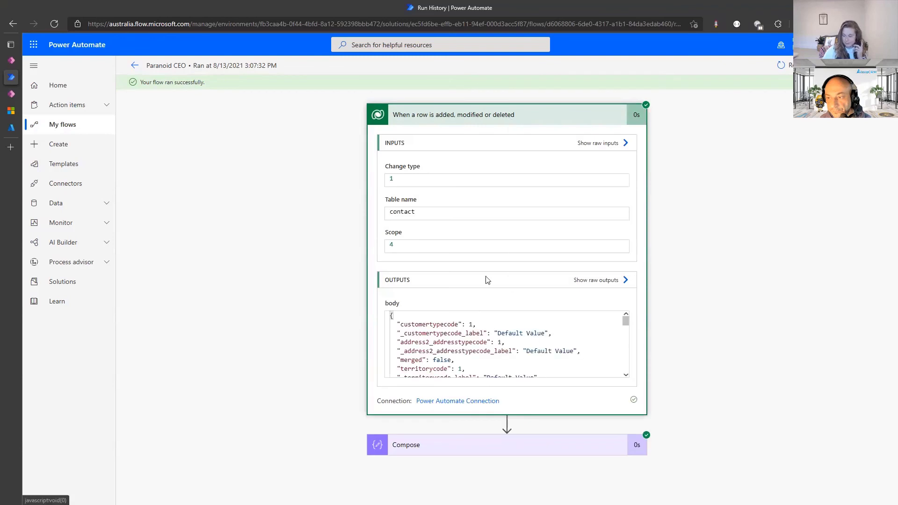
click(492, 120)
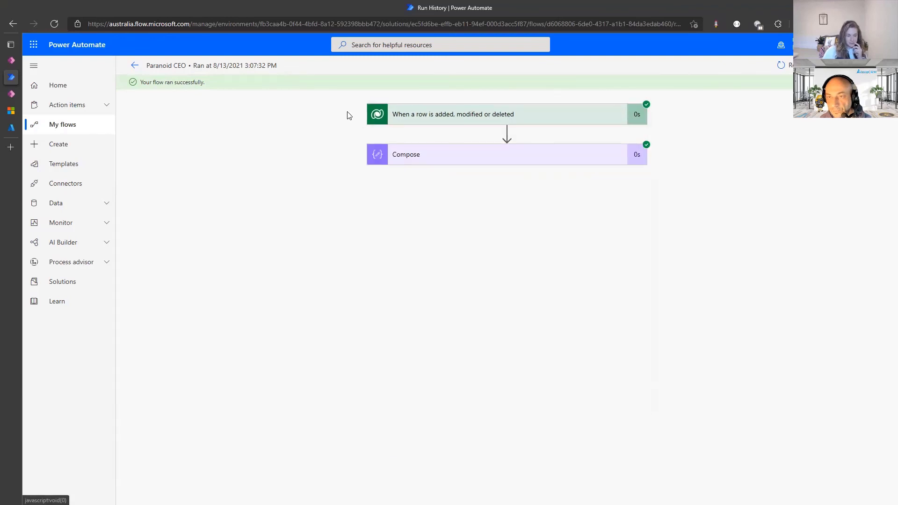
Step: Close the extra Create your flow tab and open Paranoid CEO in the editor, then leave it
click(135, 65)
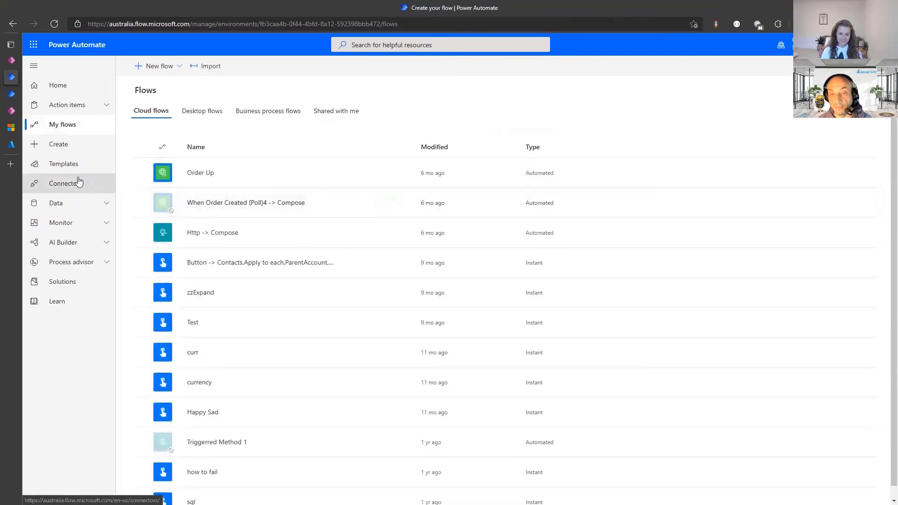
mouse_move(32, 79)
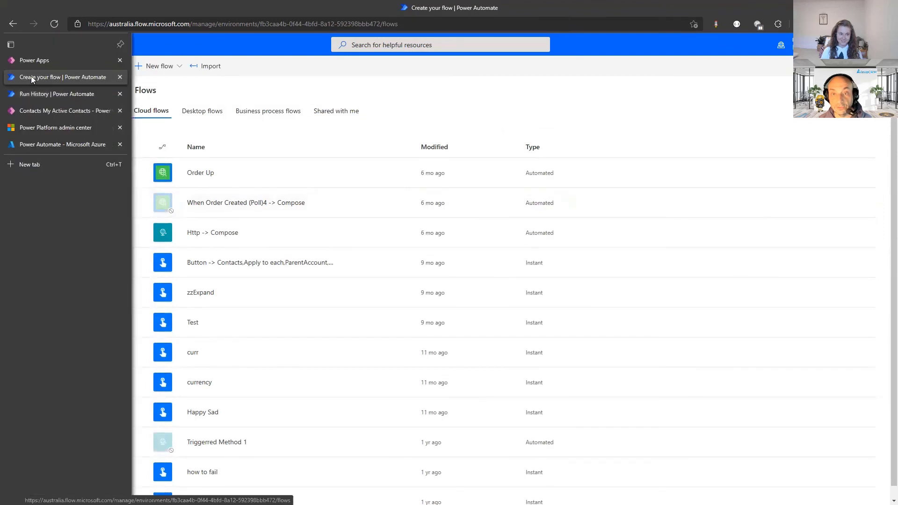
click(120, 77)
click(123, 81)
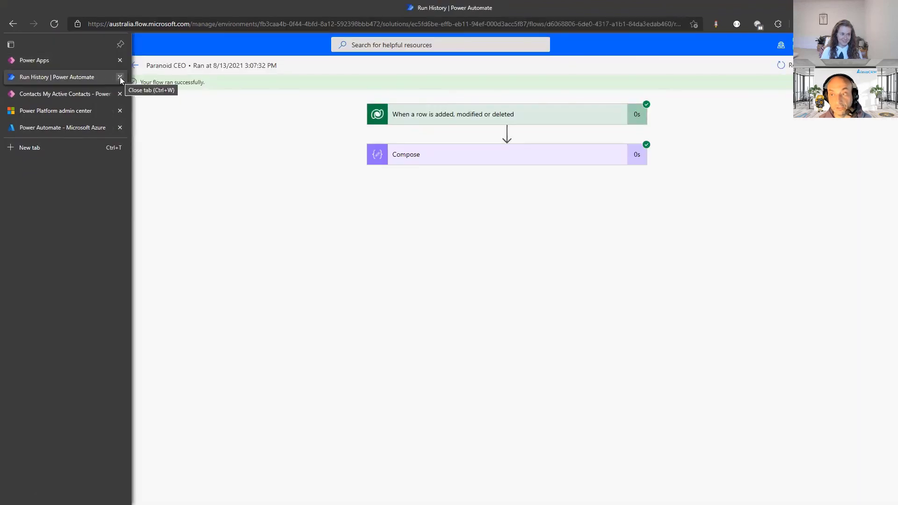
click(441, 116)
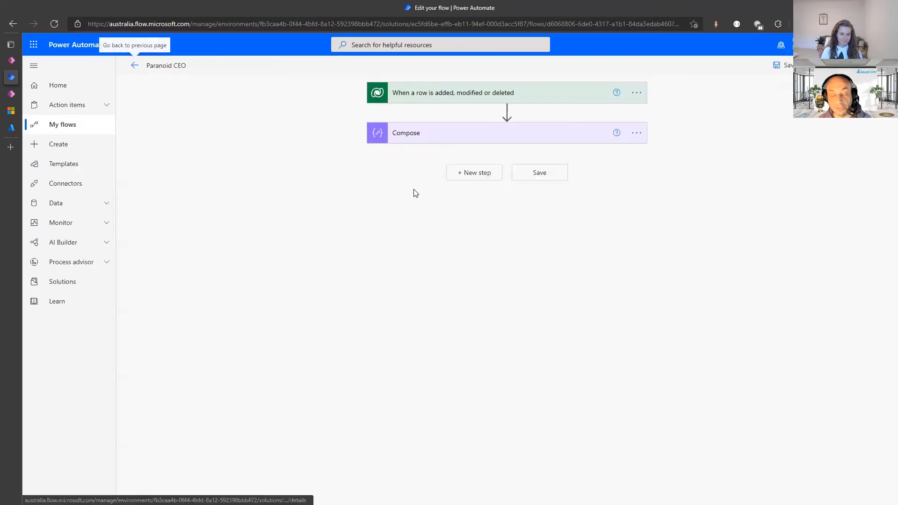
click(135, 67)
Step: Remove both unused Common Data Service connection references from the flow's owners page
click(503, 100)
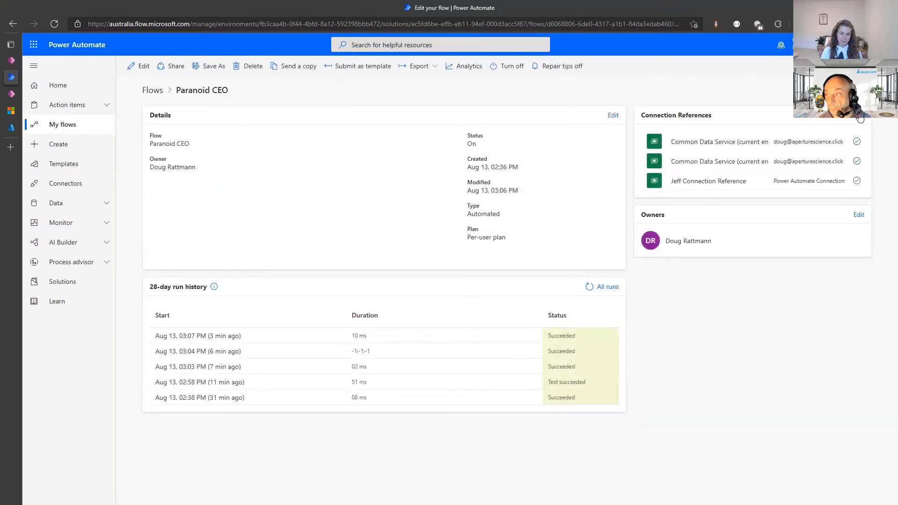
click(859, 214)
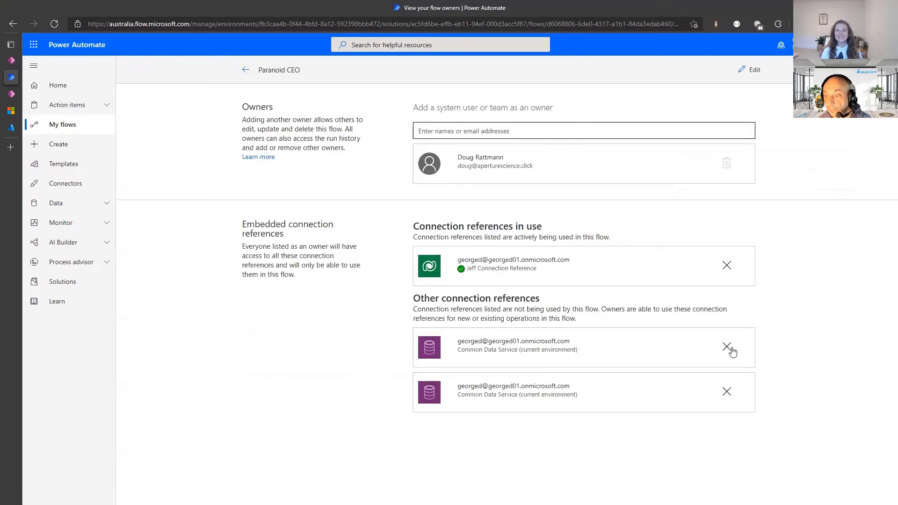
click(726, 346)
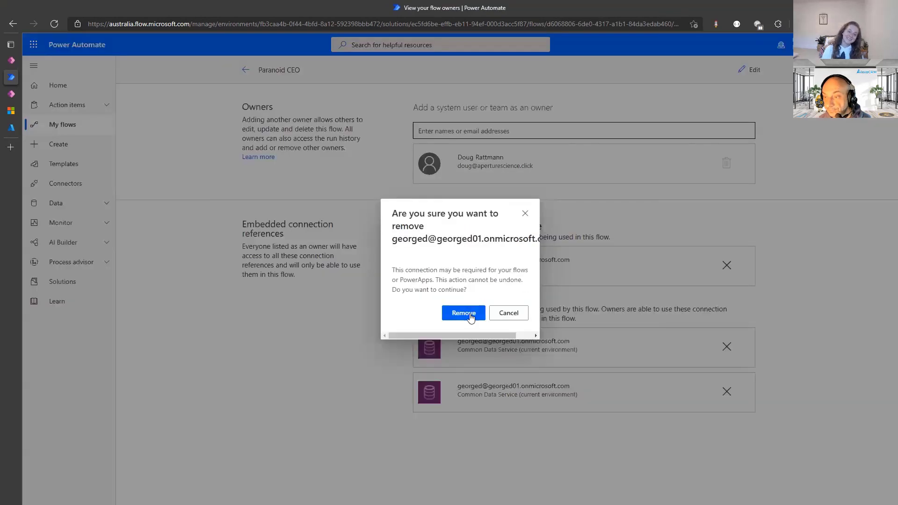
click(470, 317)
click(726, 346)
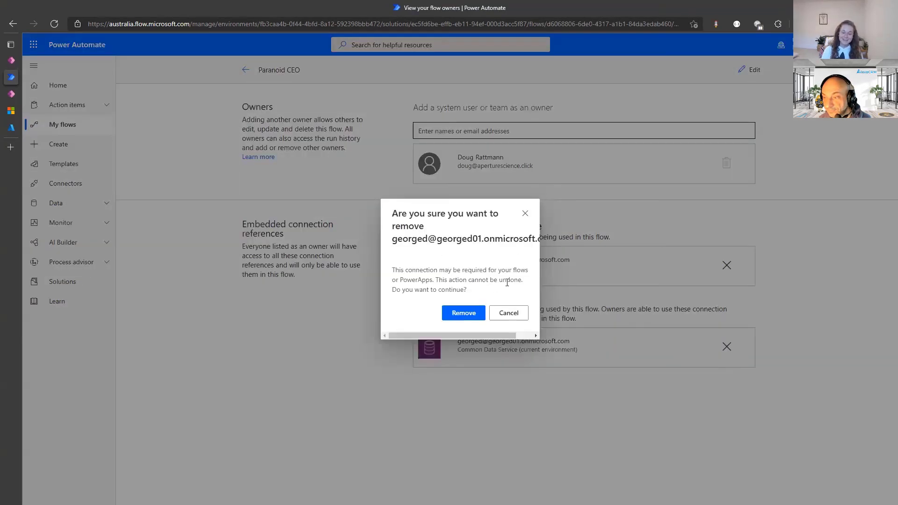
click(464, 313)
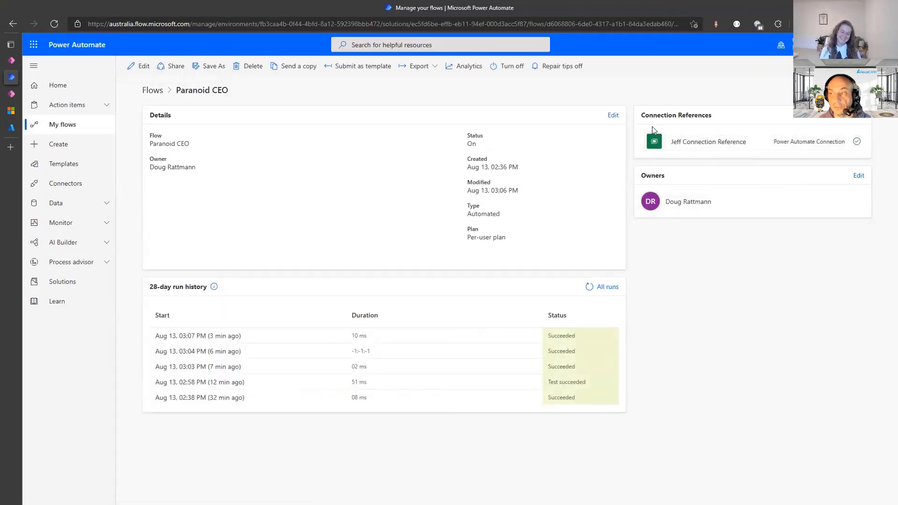
Step: Reopen the connection references page, select the Jeff Connection Reference name, and return to details
click(863, 120)
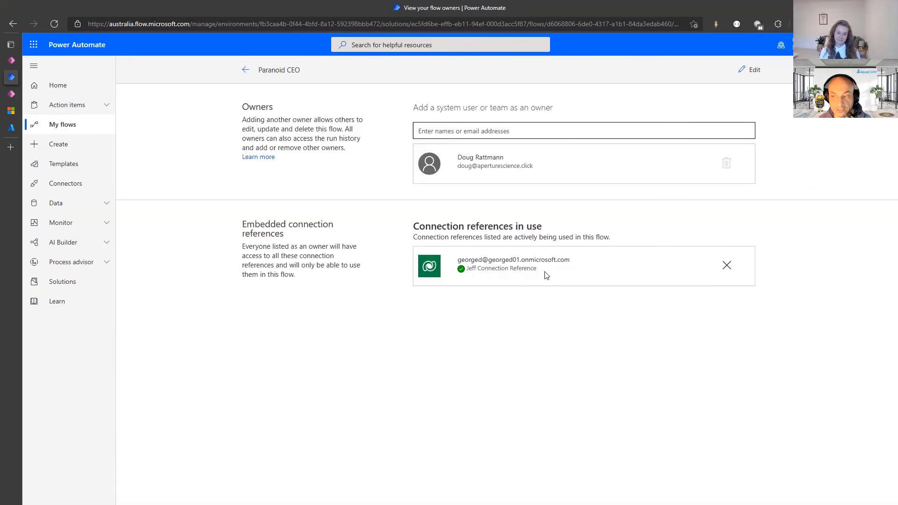
drag(543, 269, 469, 270)
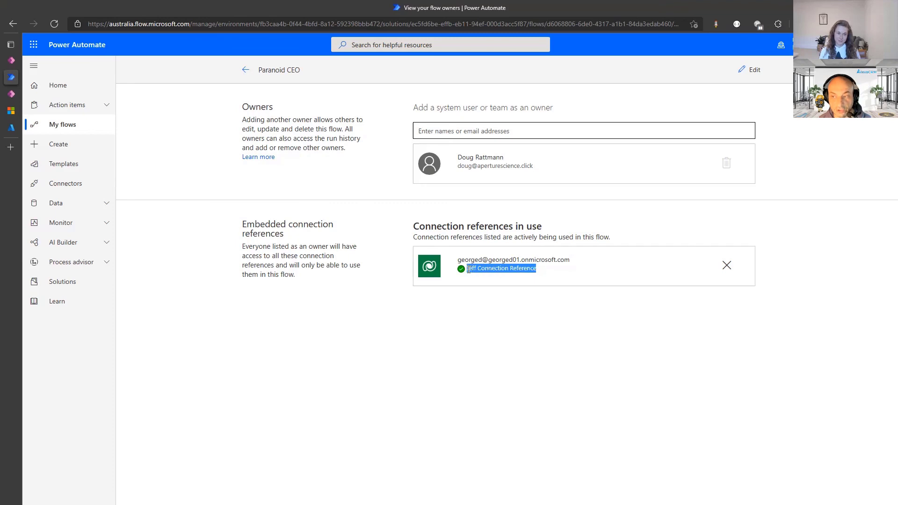
click(243, 72)
click(245, 71)
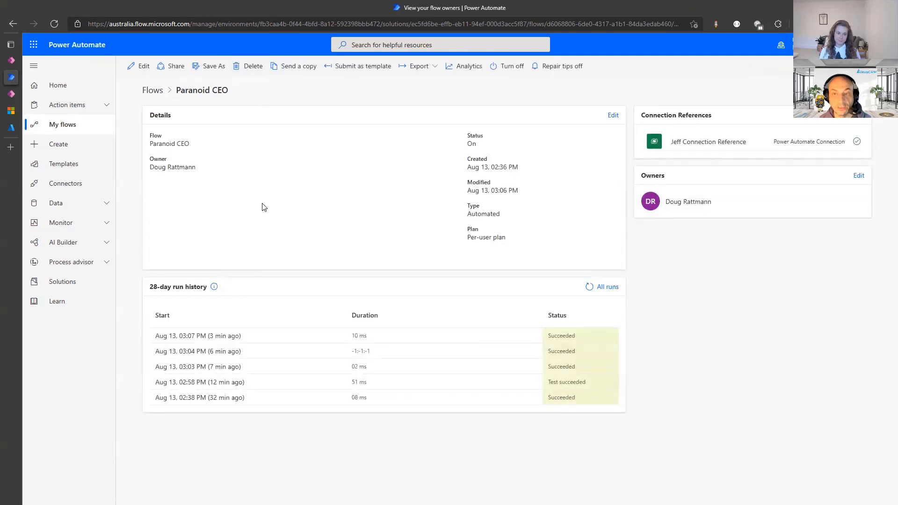
Step: Create a Wake Up Jeff cloud flow with the Dataverse row added, modified or deleted trigger on Jeff Connection Reference
click(44, 61)
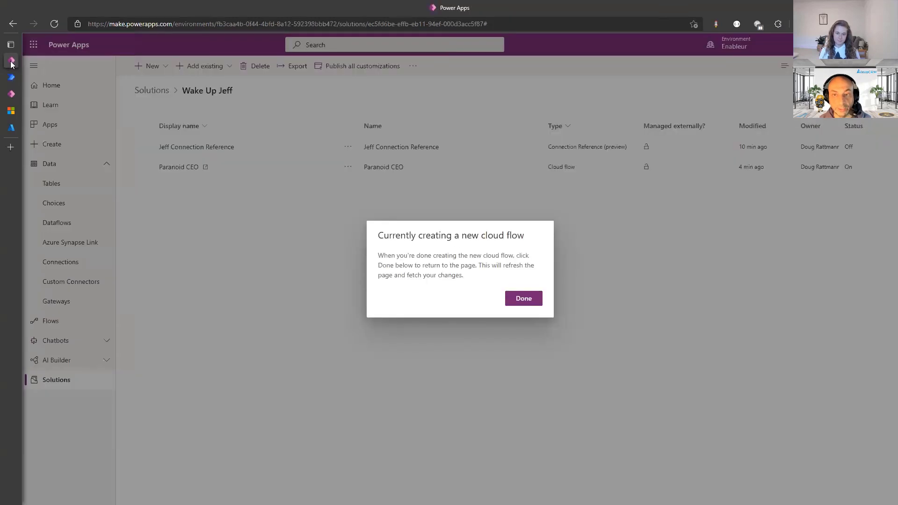
click(531, 302)
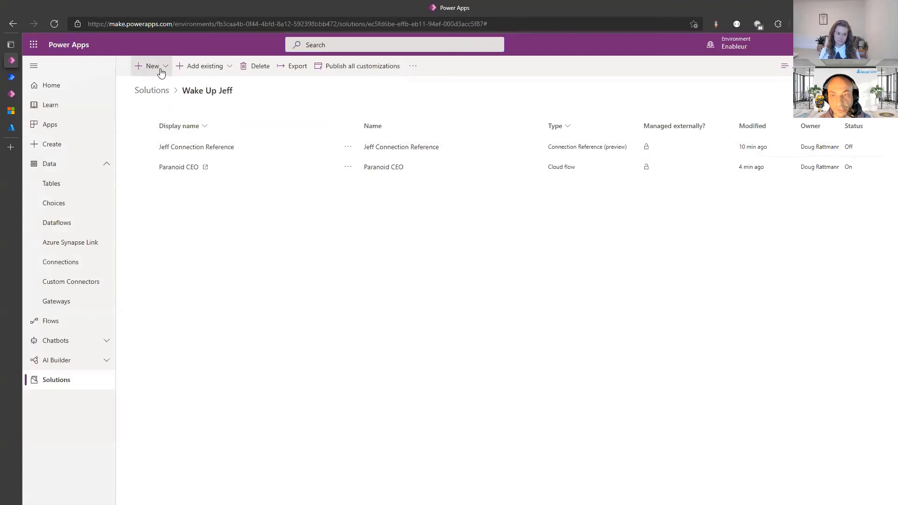
click(159, 68)
click(202, 115)
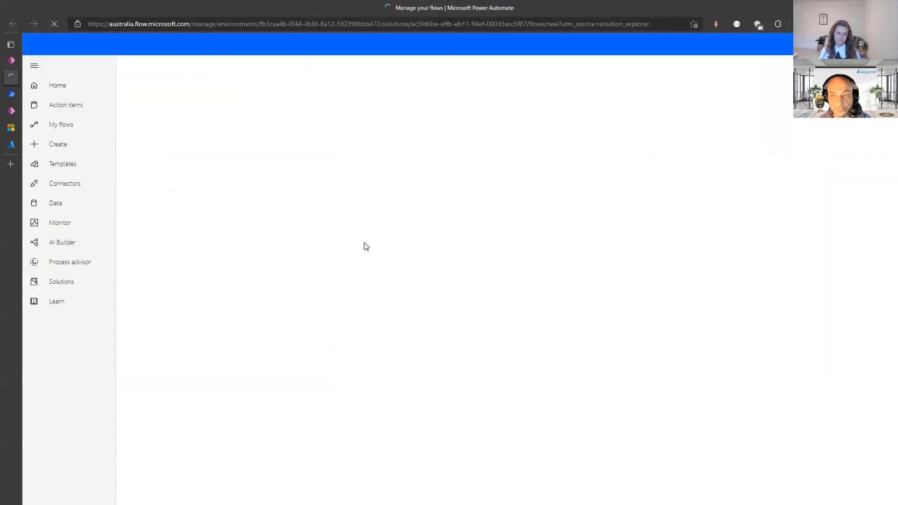
click(397, 184)
click(608, 159)
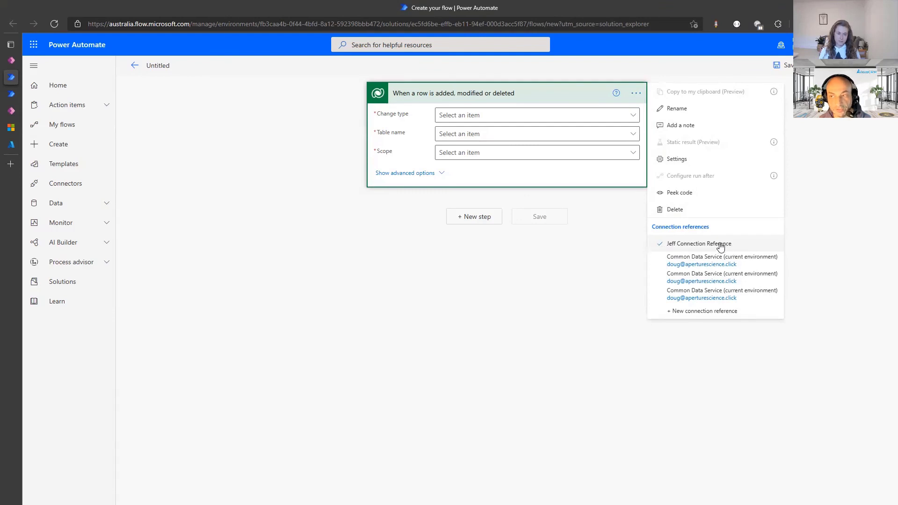
click(719, 245)
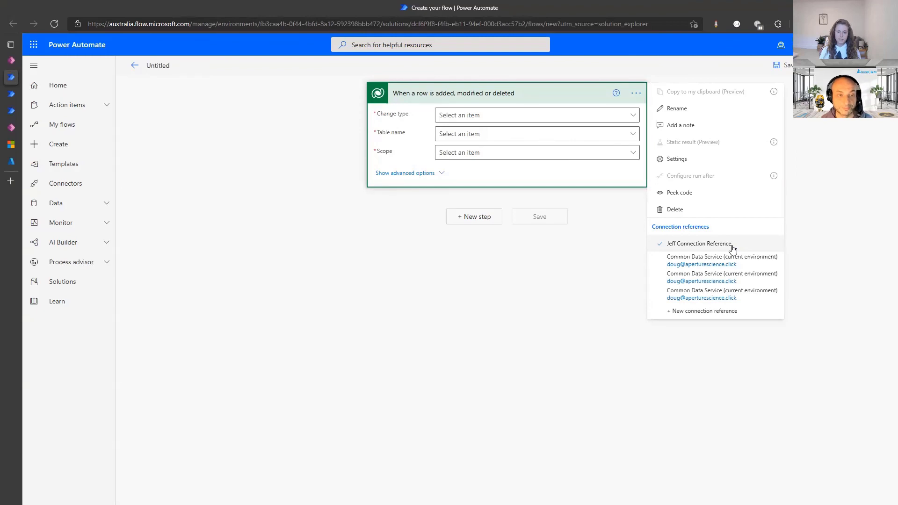
Step: Discard the unsaved untitled flow and return to My flows
click(733, 249)
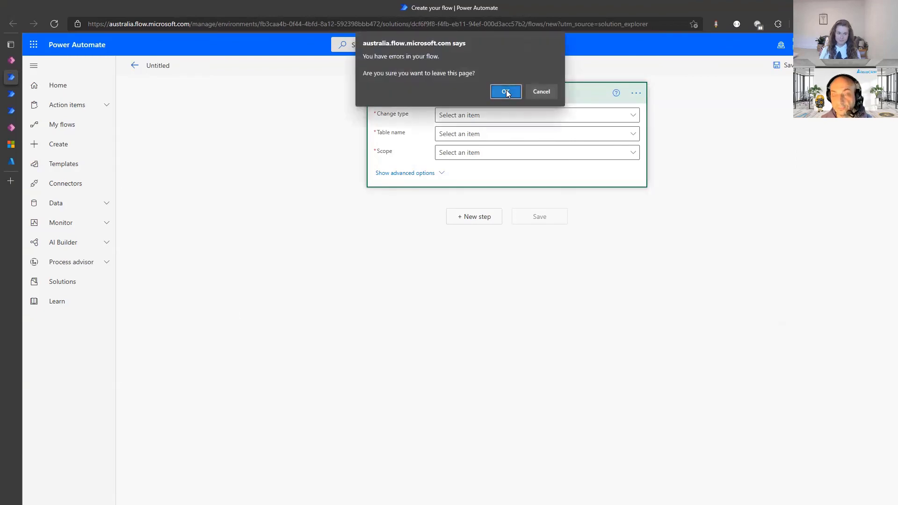
click(506, 92)
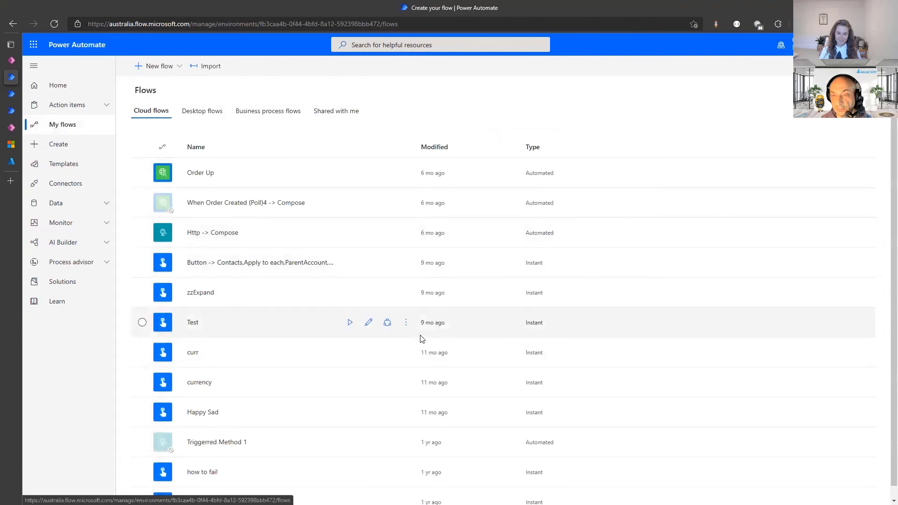